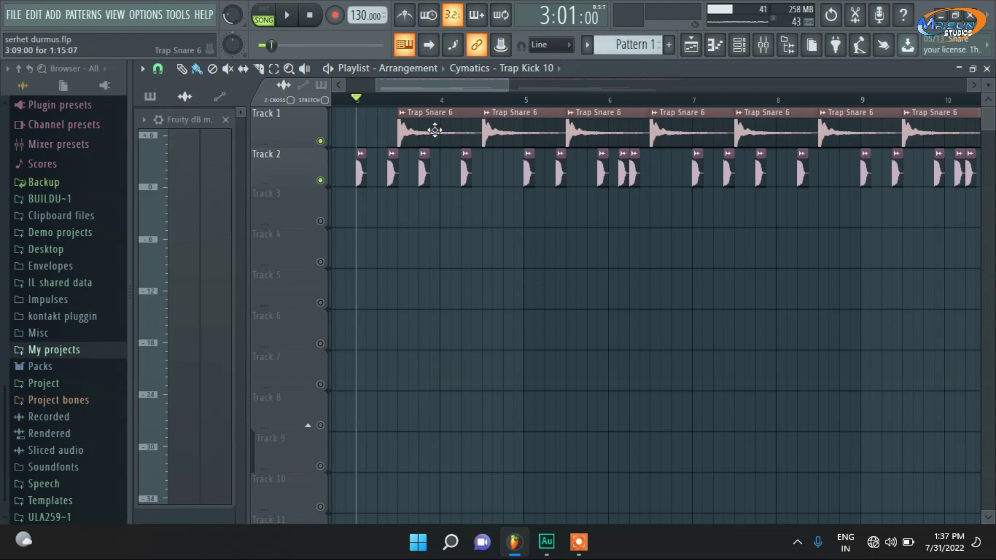
- Audition the kicks on Track 2 and the snares on Track 1 solo, then unmute both
{"action": "right_click", "coordinate": [320, 180]}
{"action": "key", "text": "space"}
{"action": "key", "text": "space"}
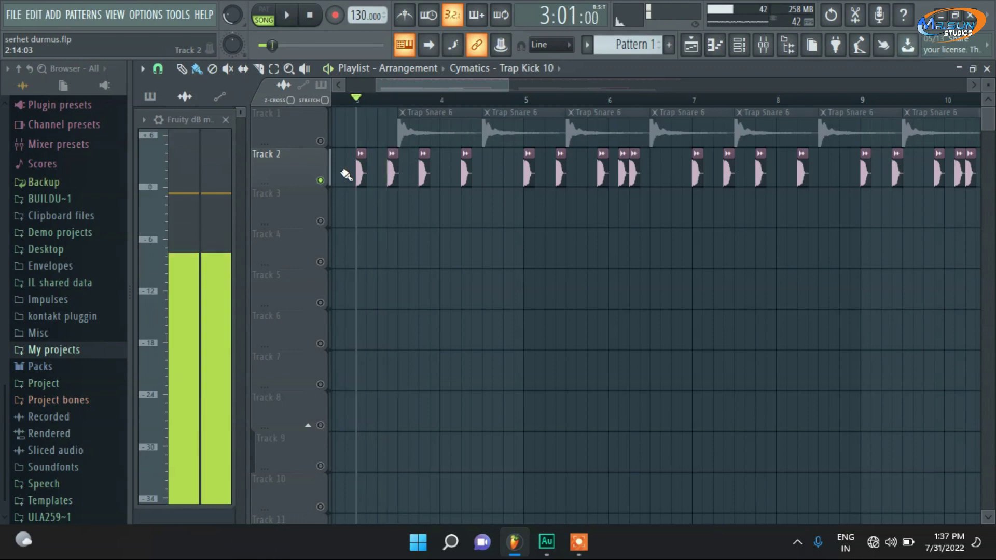
{"action": "right_click", "coordinate": [320, 141]}
{"action": "key", "text": "space"}
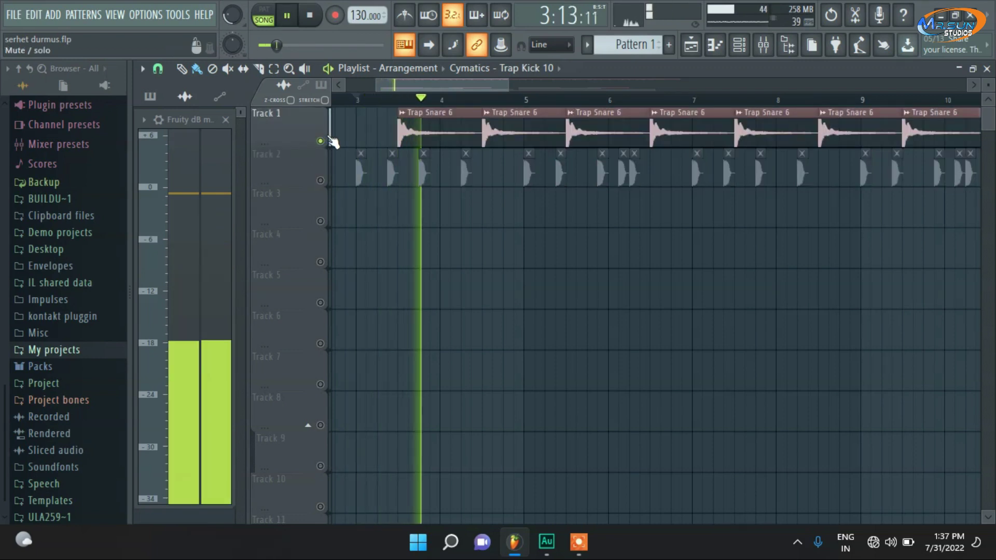
{"action": "key", "text": "space"}
{"action": "left_click", "coordinate": [330, 173]}
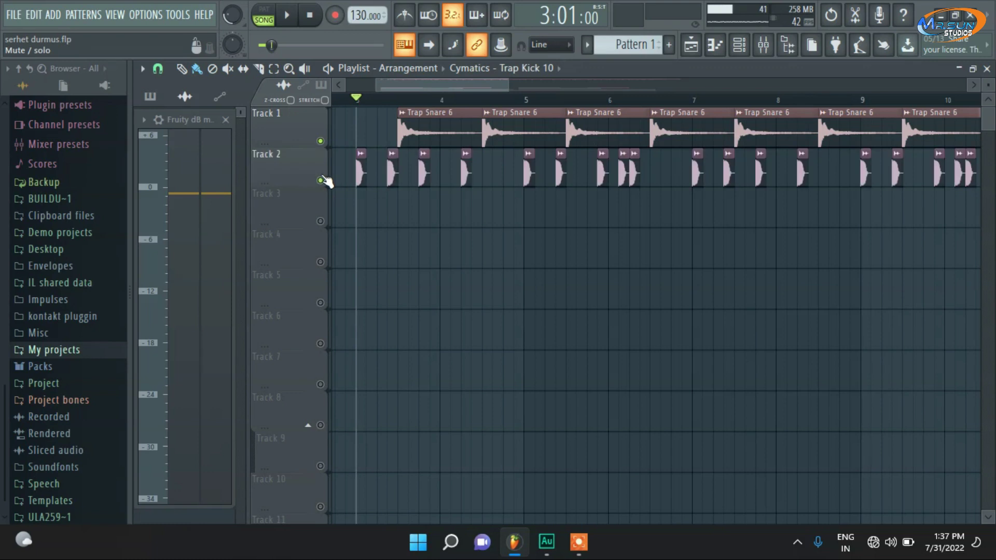
{"action": "key", "text": "space"}
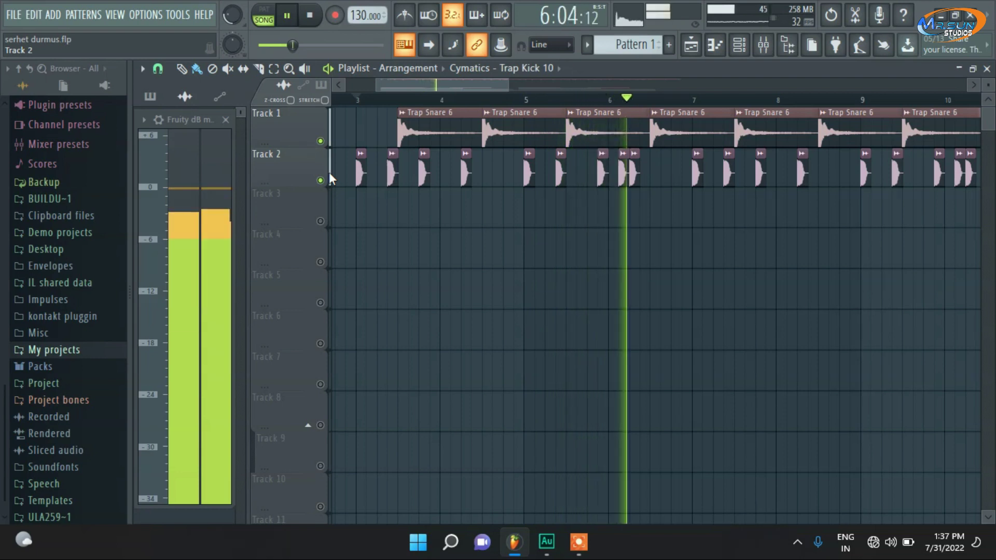
{"action": "key", "text": "space"}
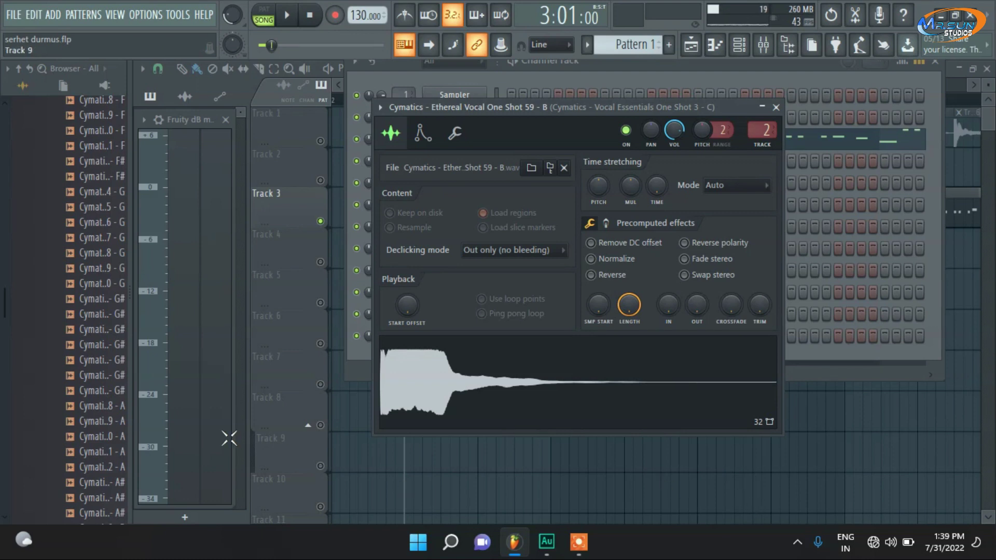
- Load Cymatics Ethereal Vocal One Shot 59 into the sampler and audition it
{"action": "scroll", "coordinate": [85, 222], "scroll_direction": "up", "scroll_amount": 6}
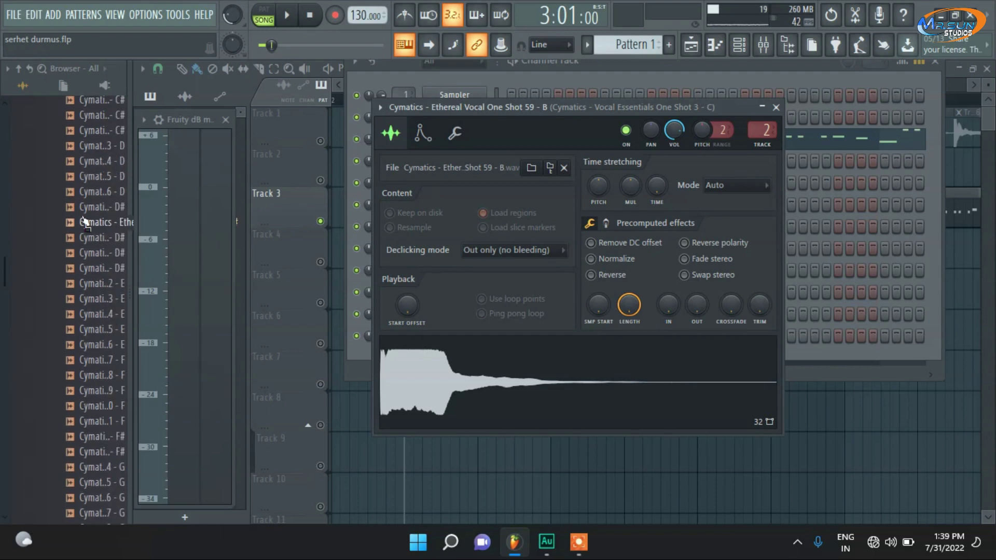
{"action": "scroll", "coordinate": [85, 222], "scroll_direction": "up", "scroll_amount": 6}
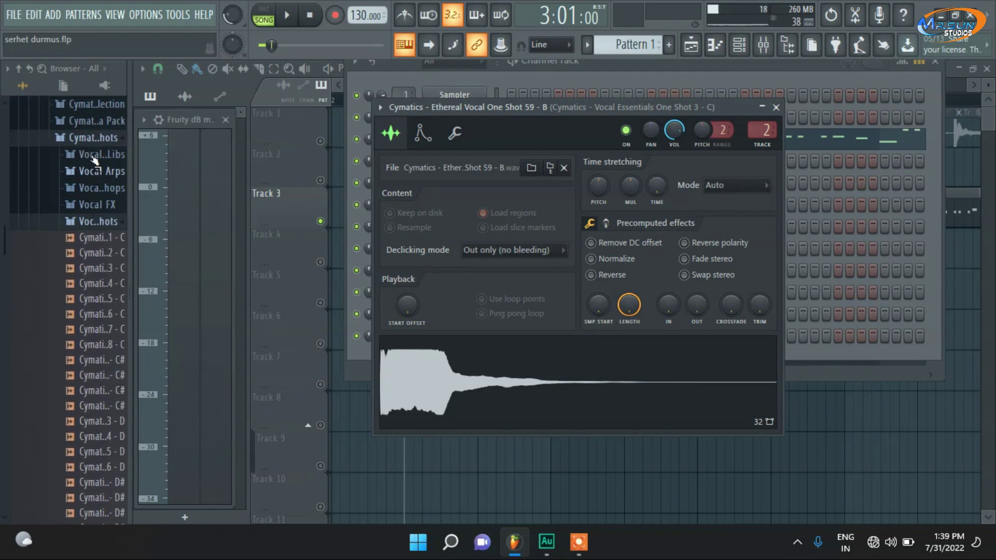
{"action": "scroll", "coordinate": [91, 233], "scroll_direction": "down", "scroll_amount": 15}
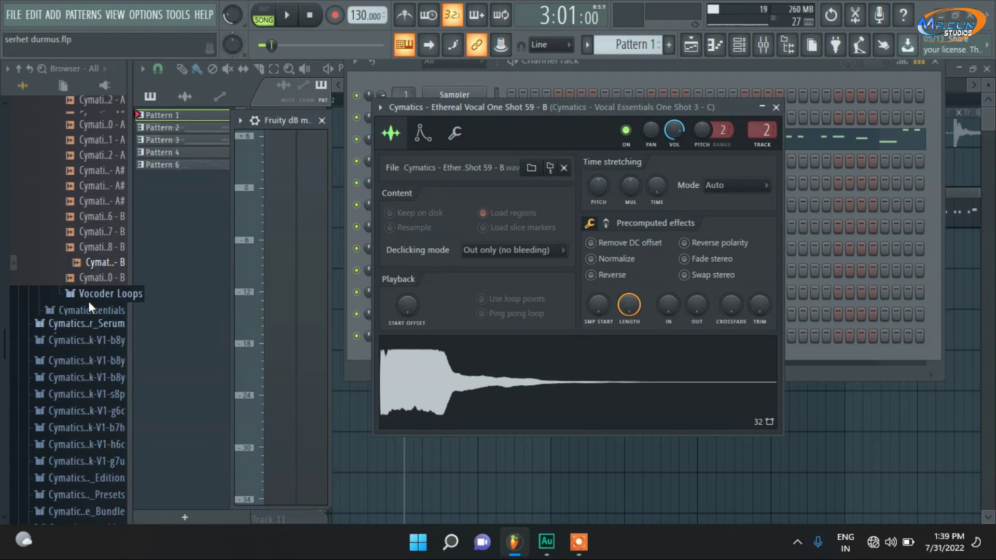
{"action": "scroll", "coordinate": [90, 306], "scroll_direction": "up", "scroll_amount": 1}
{"action": "left_click", "coordinate": [109, 299]}
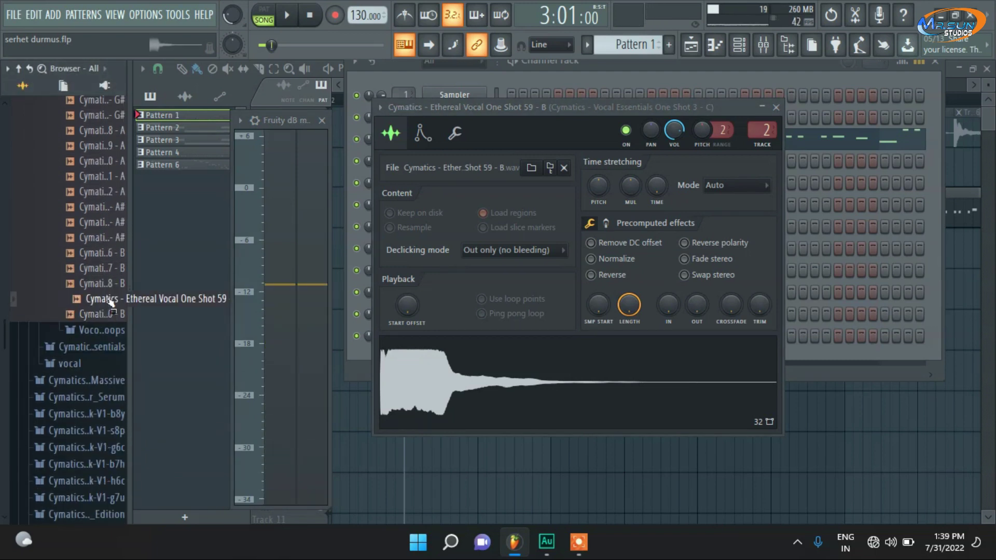
{"action": "left_click_drag", "start_coordinate": [110, 302], "coordinate": [389, 370]}
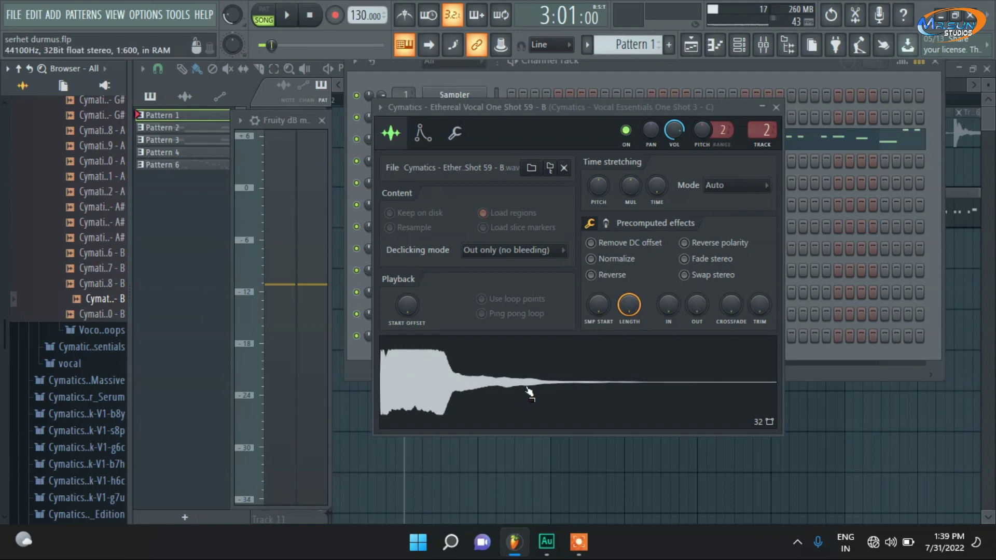
{"action": "left_click", "coordinate": [529, 393]}
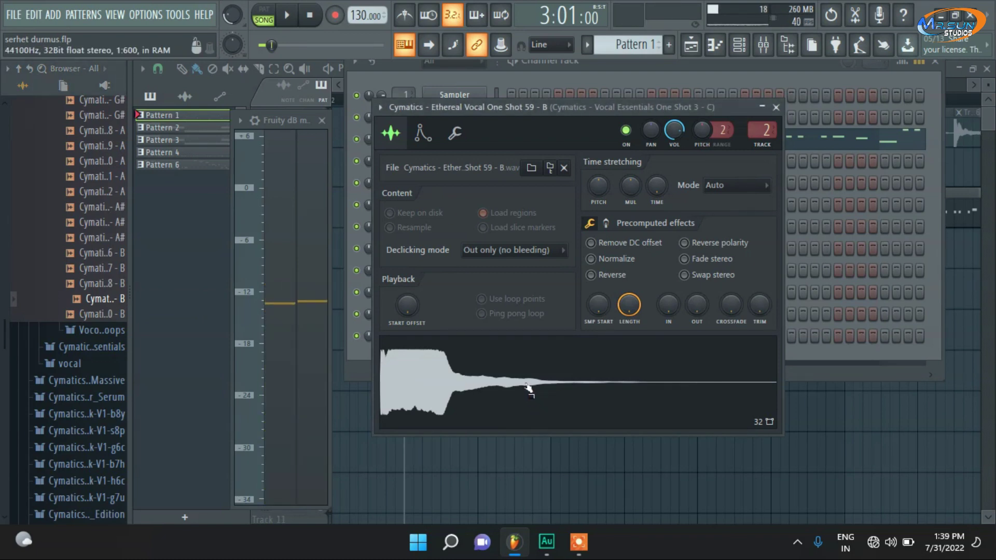
- Check the vocal's envelope settings and play it at its E5 root note
{"action": "left_click", "coordinate": [423, 133]}
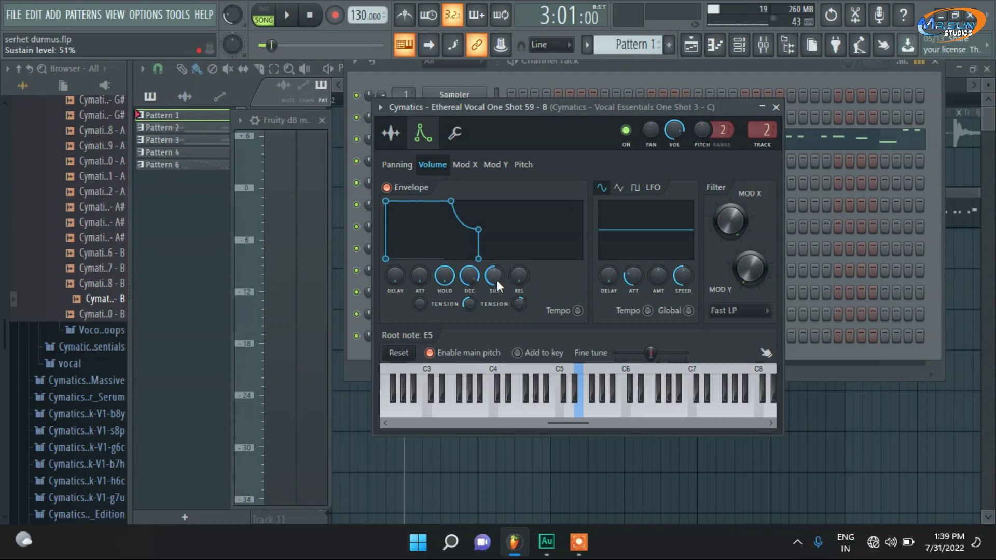
{"action": "left_click", "coordinate": [582, 408]}
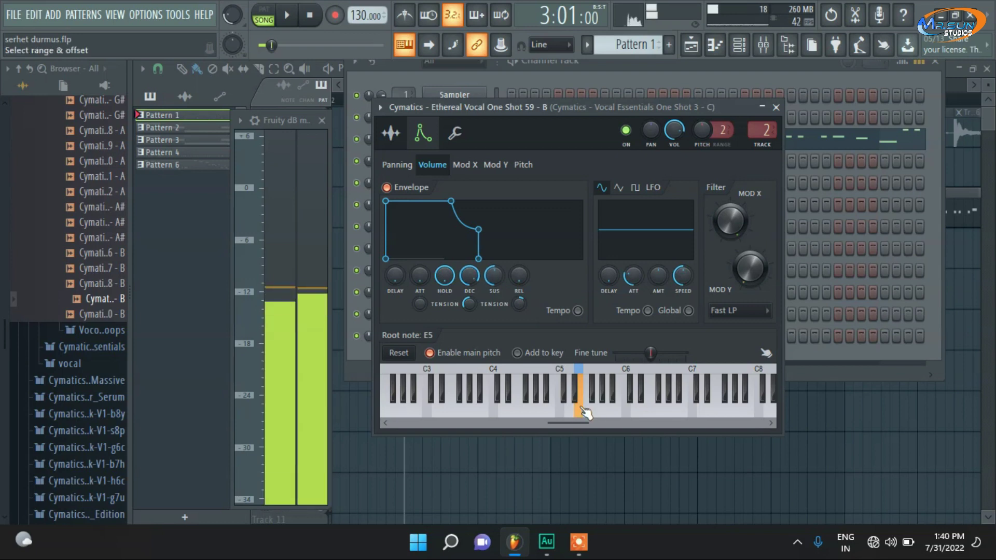
{"action": "left_click", "coordinate": [390, 132]}
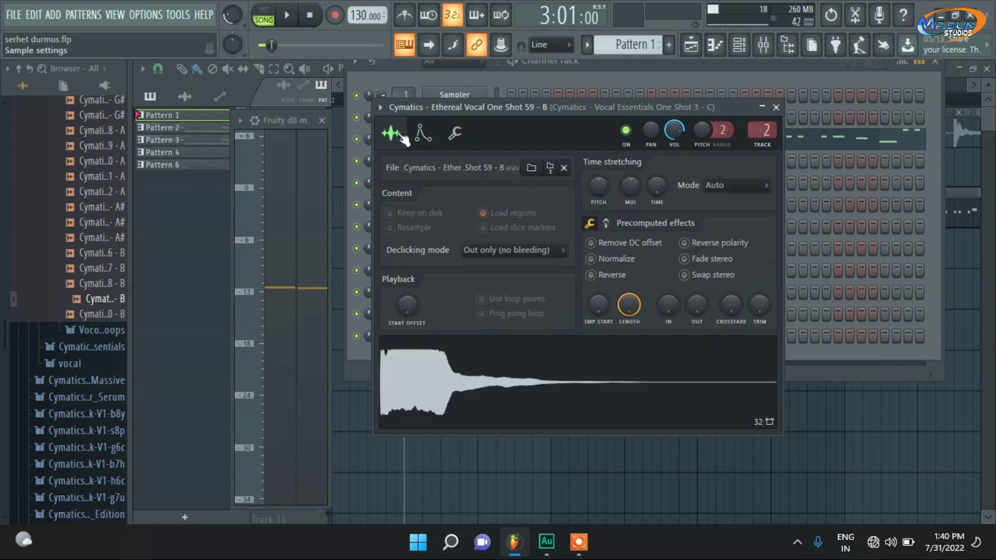
{"action": "left_click", "coordinate": [533, 394]}
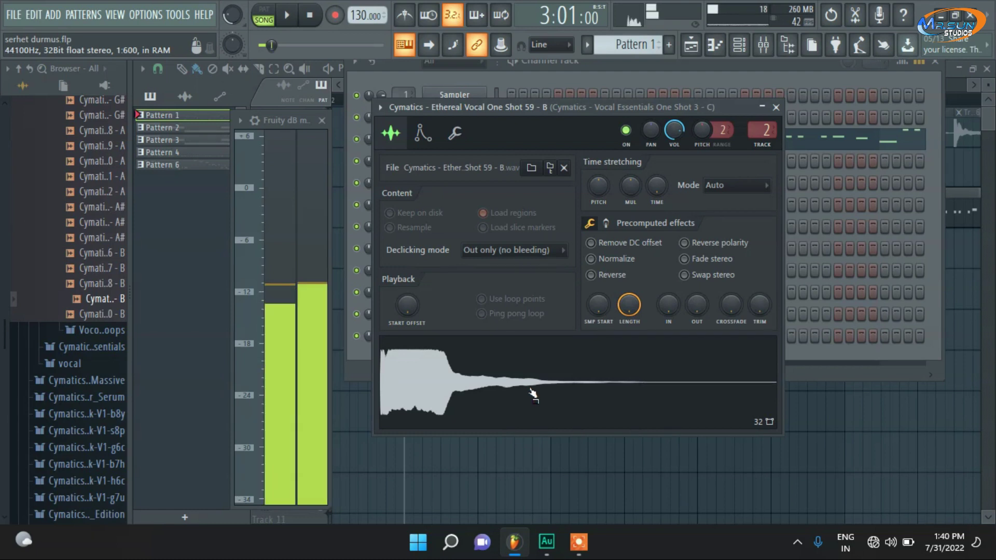
- Play the F#4, A4, C#5 vocal melody in pattern mode and view the vocal's mixer chain
{"action": "key", "text": "F7"}
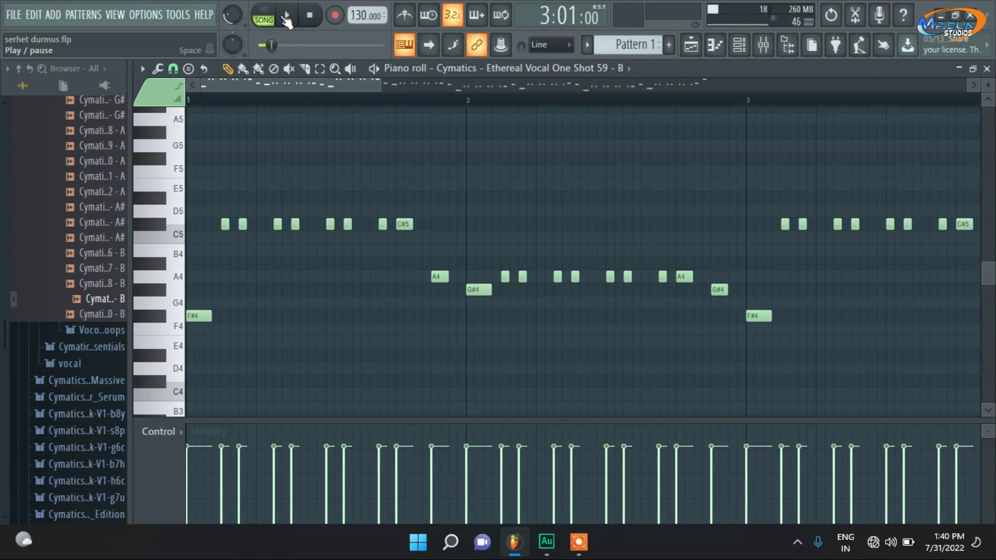
{"action": "left_click", "coordinate": [263, 14]}
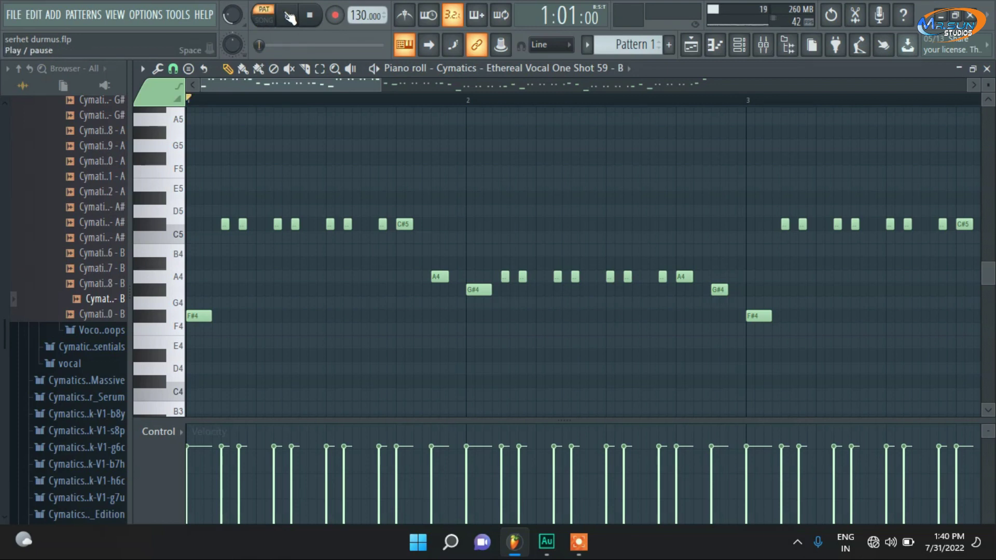
{"action": "left_click", "coordinate": [290, 17]}
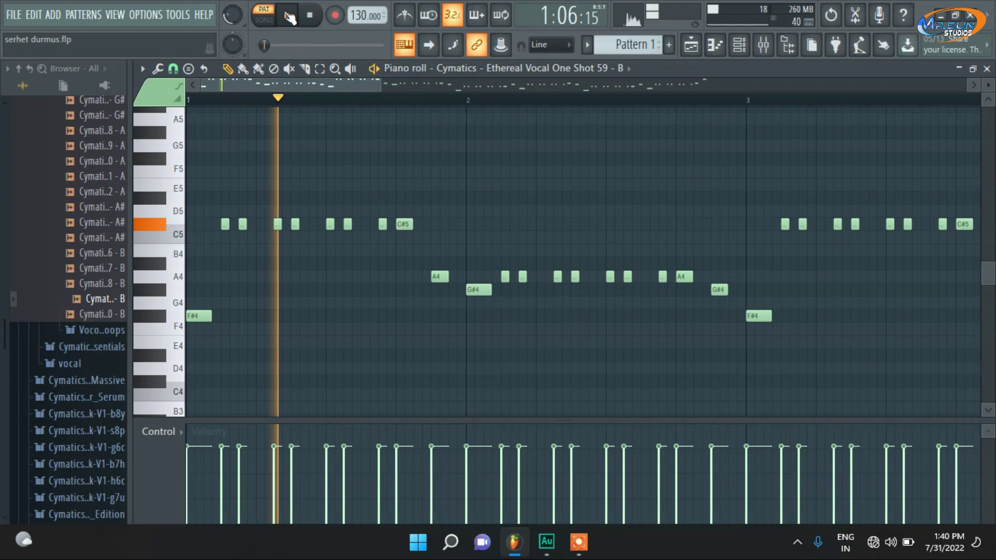
{"action": "left_click_drag", "start_coordinate": [381, 85], "coordinate": [585, 96]}
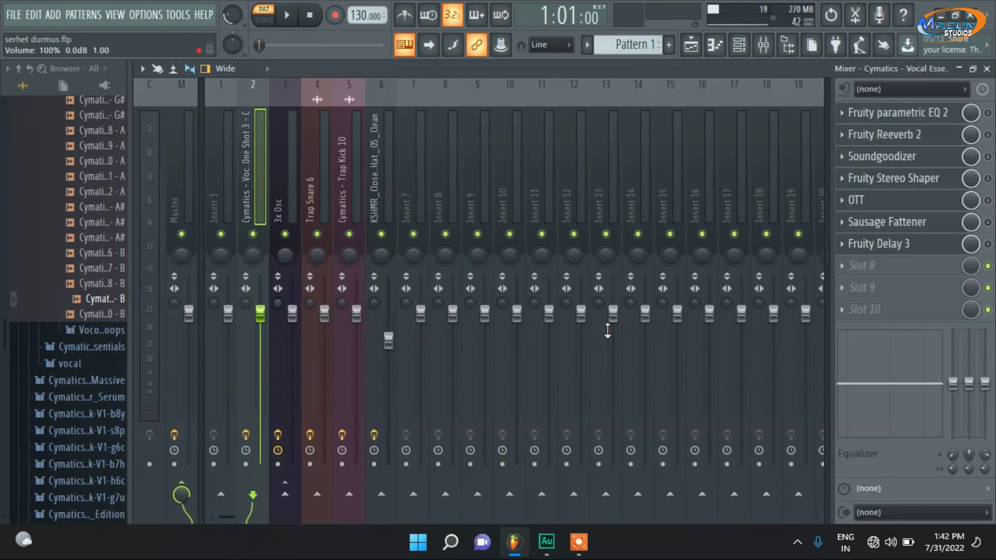
- Inspect the Fruity parametric EQ 2 and enable Fruity Reeverb 2 on the vocal insert
{"action": "left_click", "coordinate": [947, 115]}
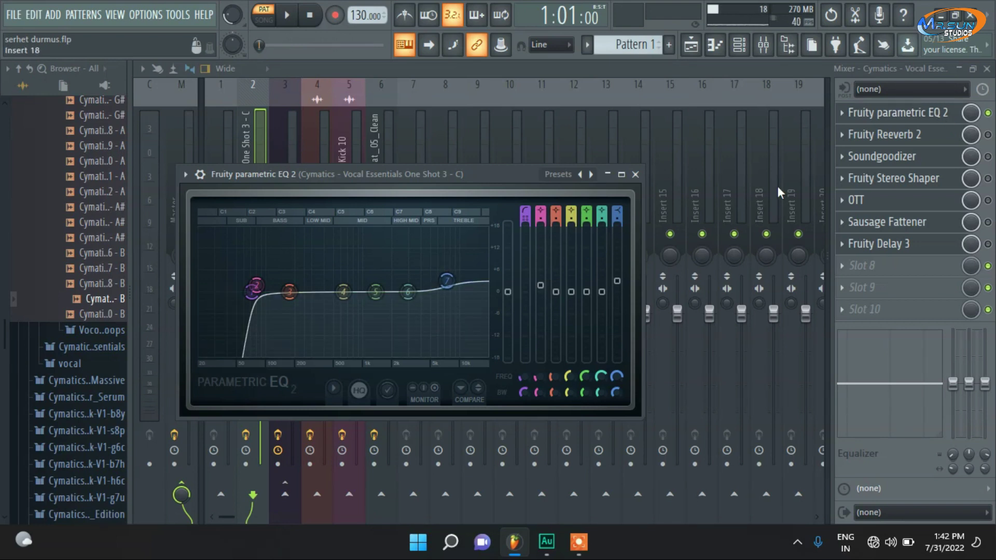
{"action": "left_click", "coordinate": [635, 174]}
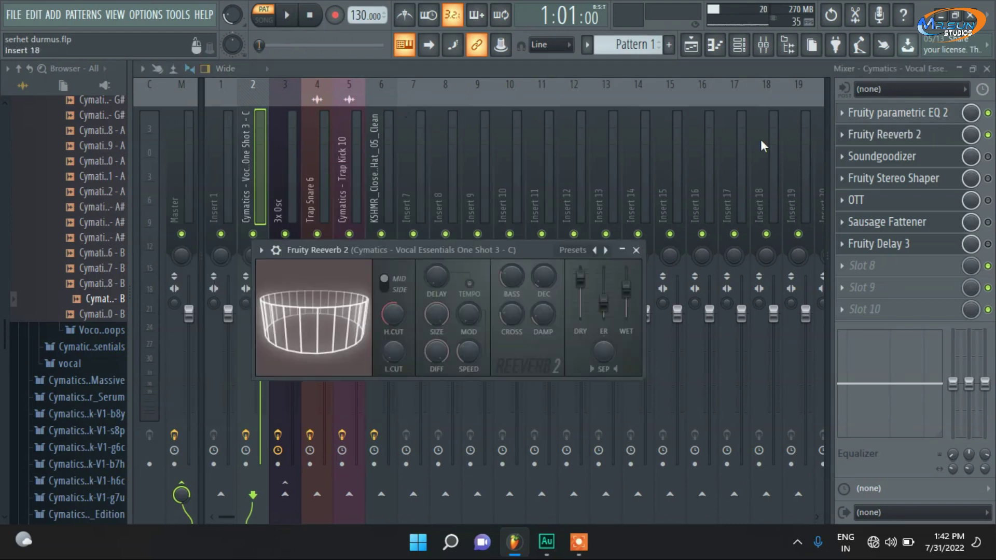
{"action": "left_click", "coordinate": [937, 136]}
{"action": "left_click", "coordinate": [988, 135]}
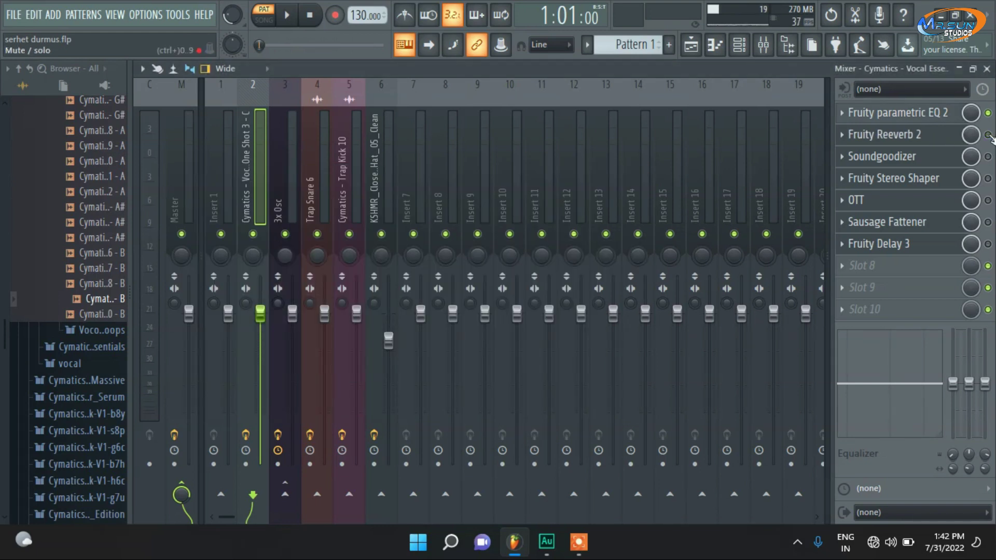
{"action": "left_click", "coordinate": [989, 136]}
{"action": "key", "text": "space"}
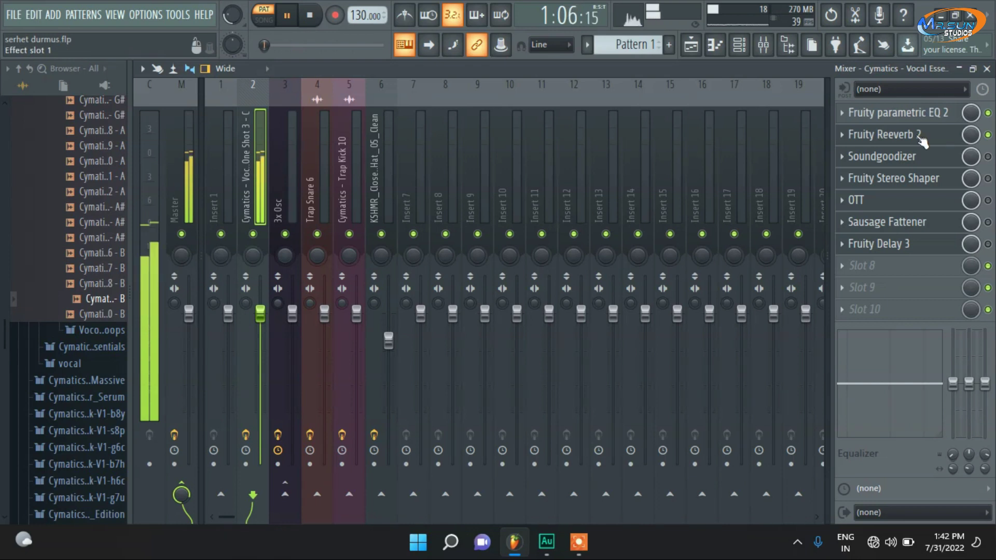
{"action": "left_click", "coordinate": [291, 20]}
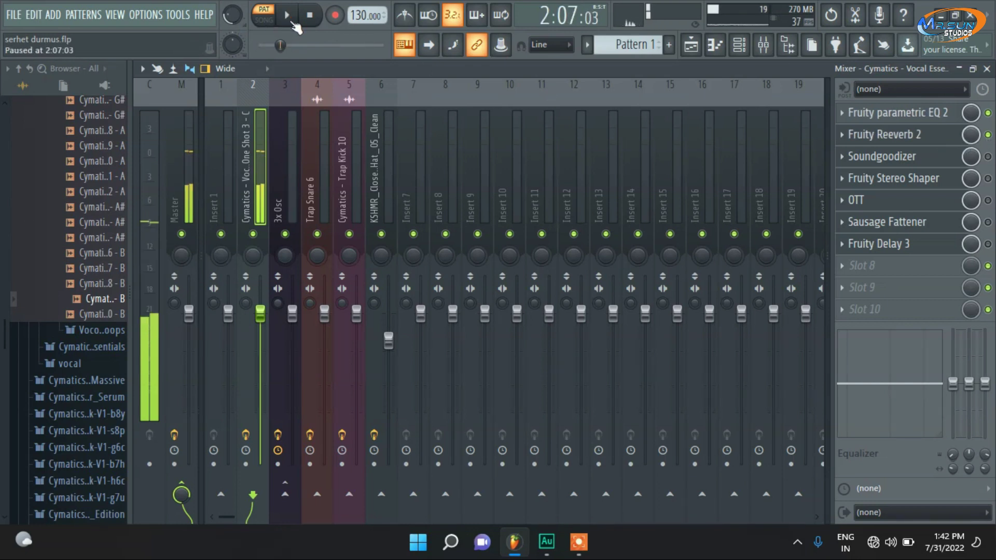
- Enable Soundgoodizer on the vocal insert and preview the result
{"action": "left_click", "coordinate": [930, 135]}
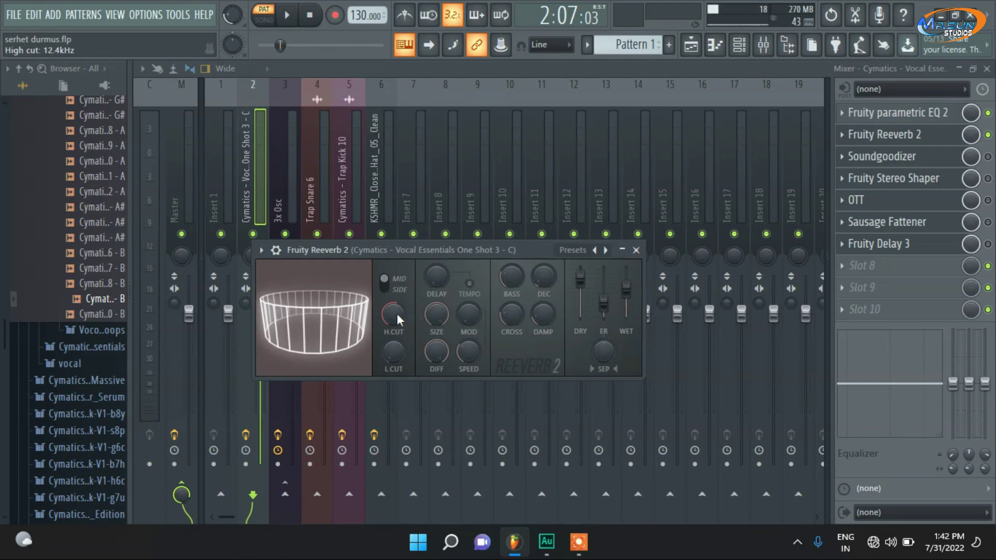
{"action": "left_click", "coordinate": [988, 157]}
{"action": "left_click", "coordinate": [937, 164]}
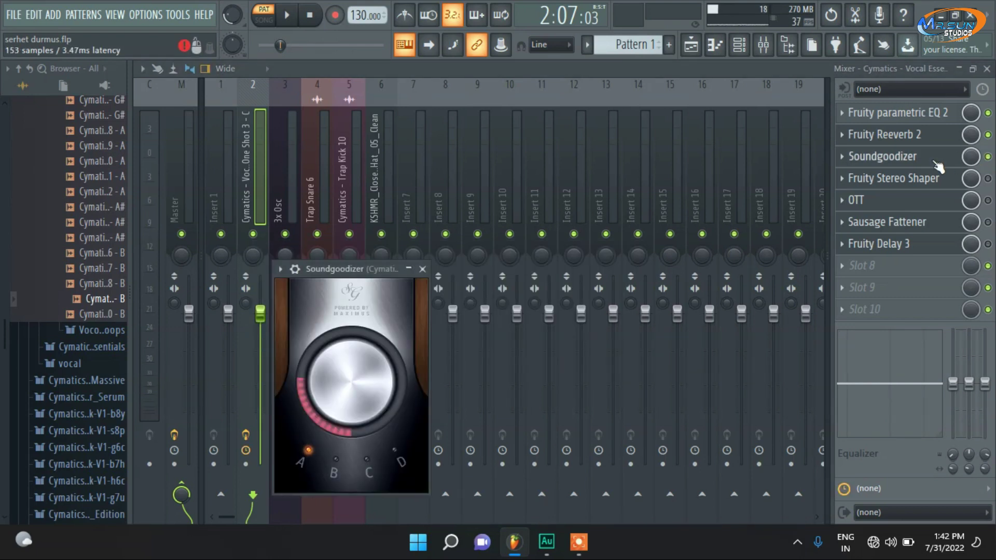
{"action": "left_click", "coordinate": [286, 15]}
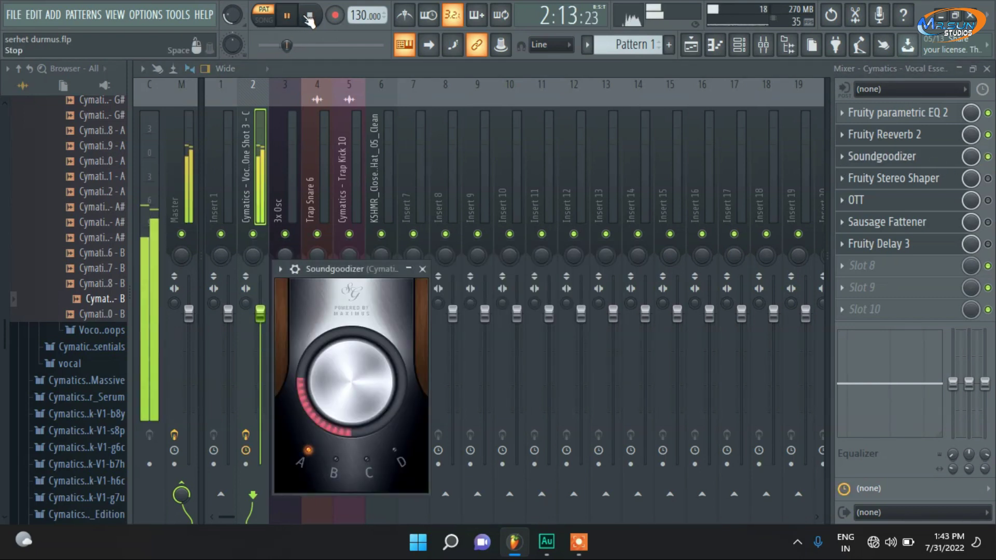
{"action": "left_click", "coordinate": [310, 16]}
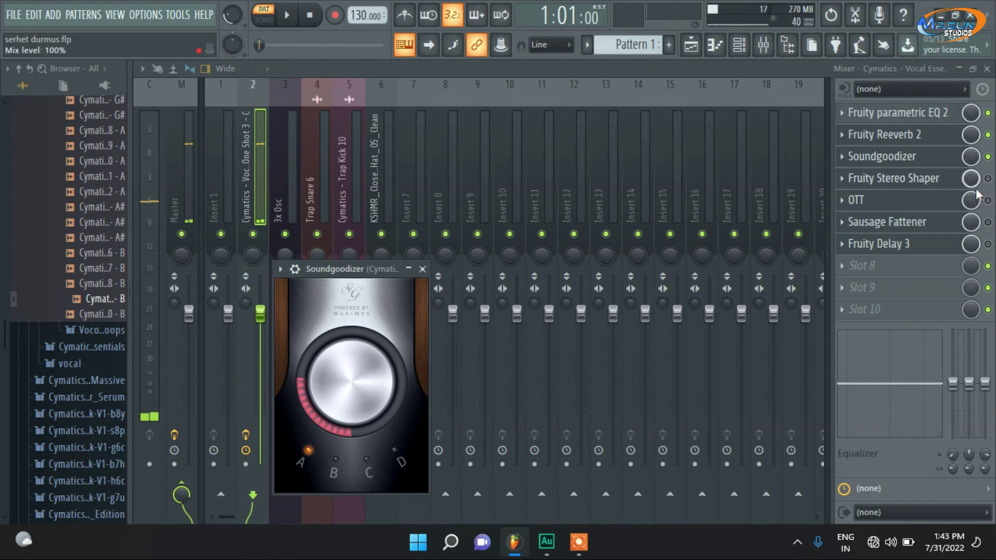
{"action": "left_click", "coordinate": [989, 178]}
- Enable Fruity Stereo Shaper on the vocal and preview it
{"action": "left_click", "coordinate": [931, 185]}
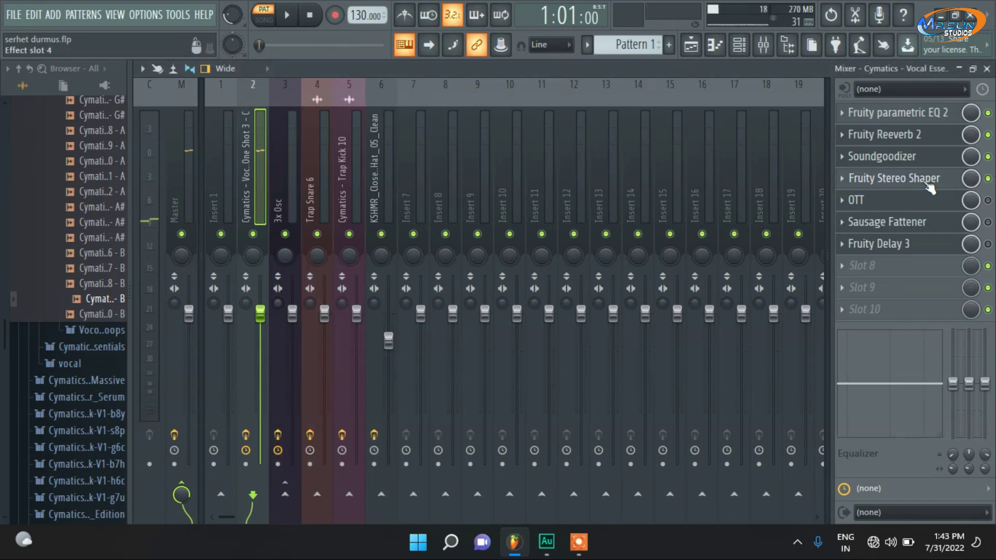
{"action": "left_click", "coordinate": [929, 182]}
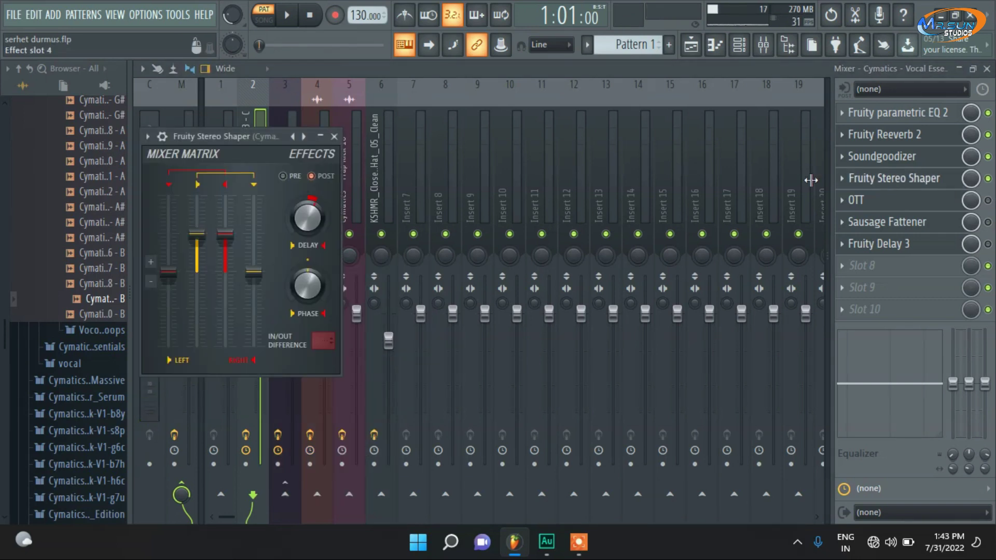
{"action": "left_click", "coordinate": [289, 17]}
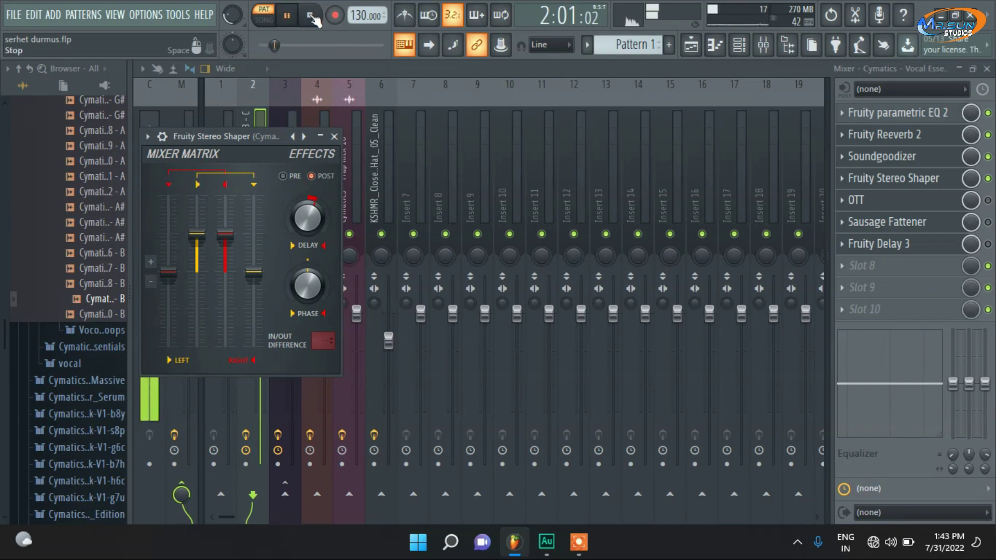
{"action": "left_click", "coordinate": [310, 16]}
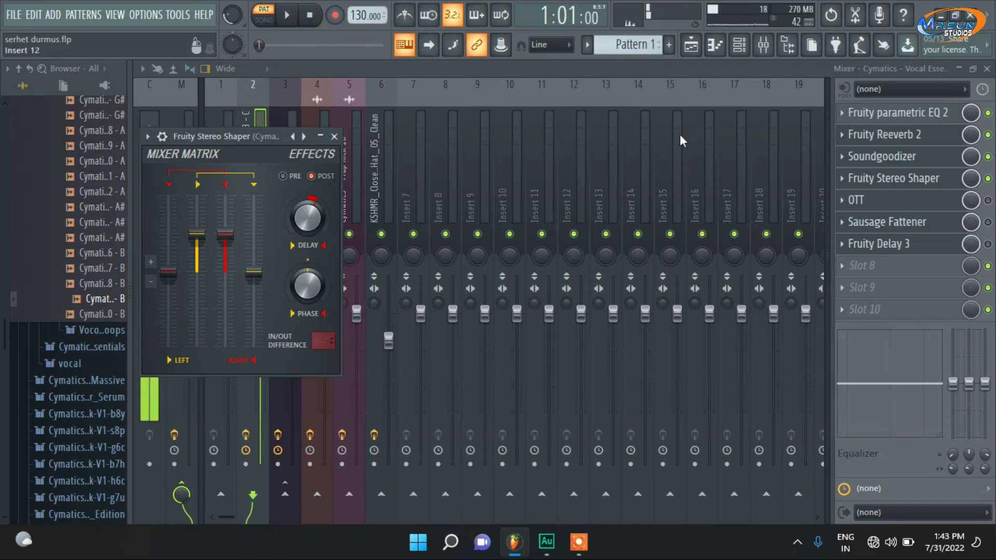
- Switch on OTT and Sausage Fattener for the vocal and preview the fattened sound
{"action": "left_click", "coordinate": [988, 201]}
{"action": "left_click", "coordinate": [988, 222]}
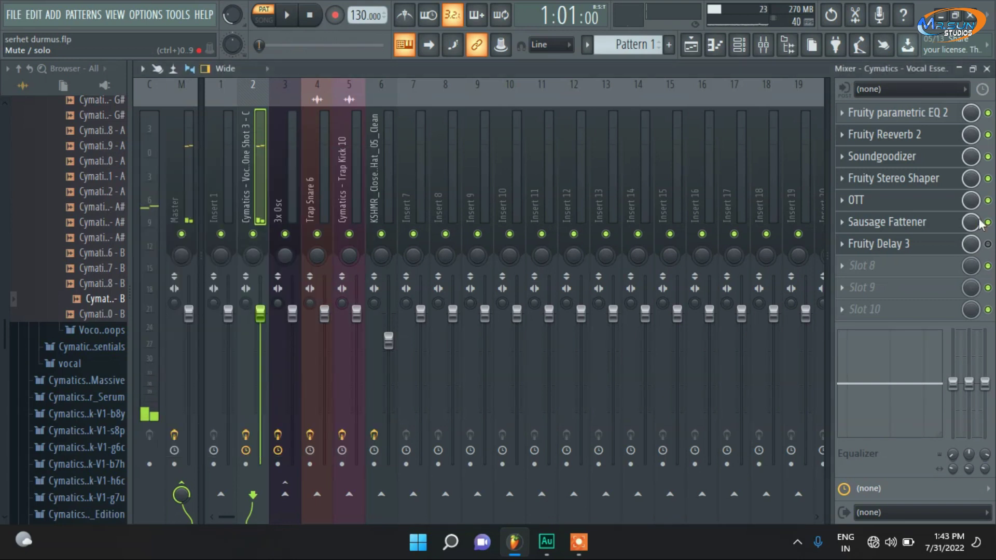
{"action": "left_click", "coordinate": [940, 223]}
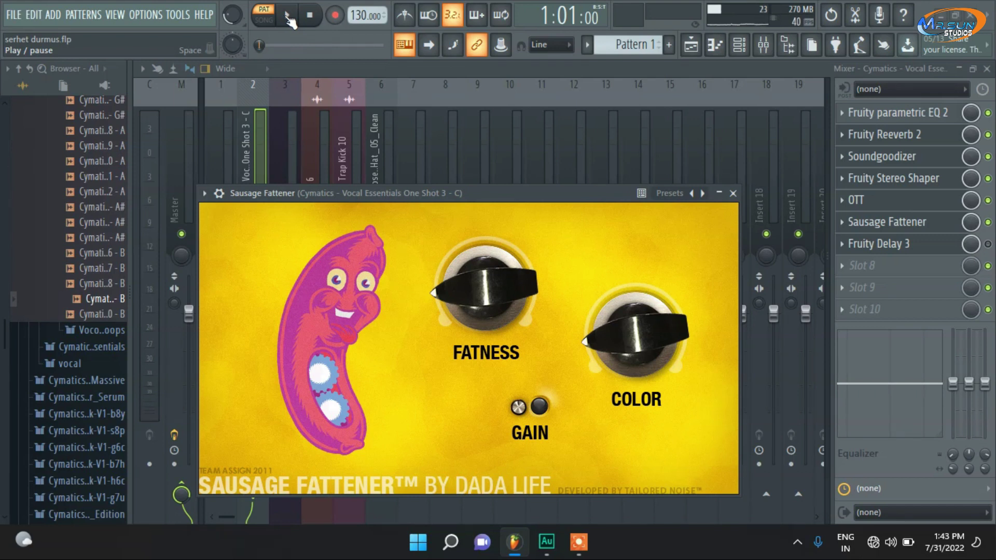
{"action": "left_click", "coordinate": [287, 17]}
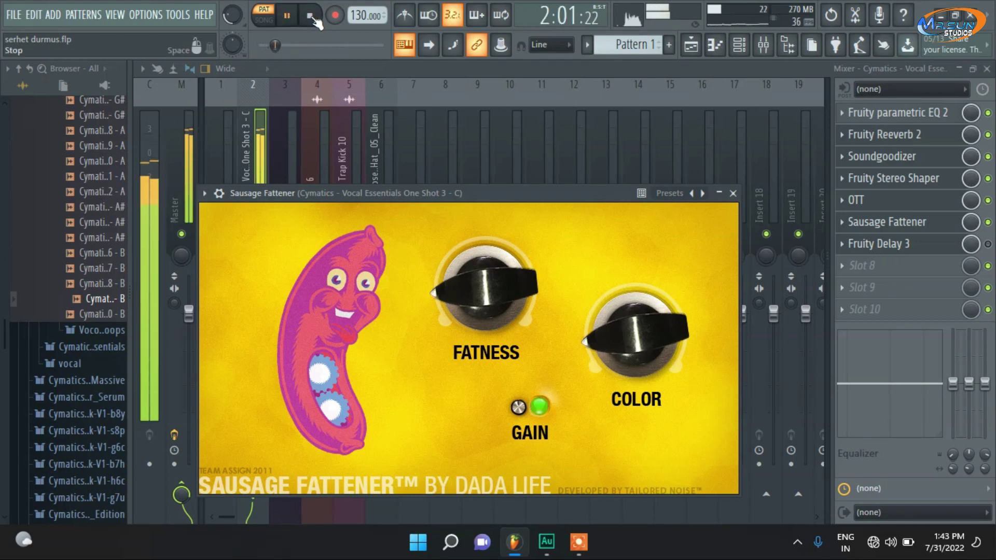
{"action": "left_click", "coordinate": [311, 17]}
- Adjust Fruity Delay 3 on the vocal insert and preview the delay
{"action": "left_click", "coordinate": [887, 244]}
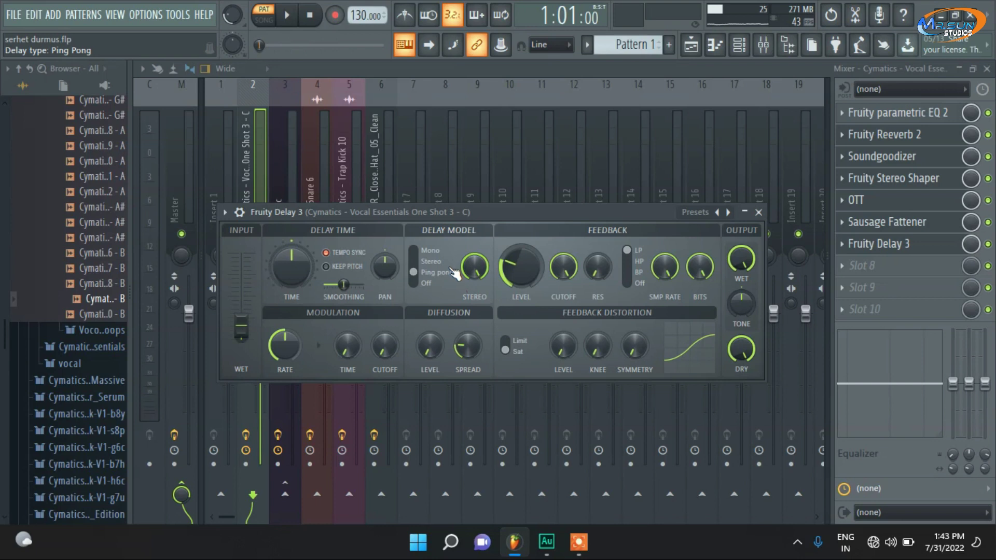
{"action": "key", "text": "space"}
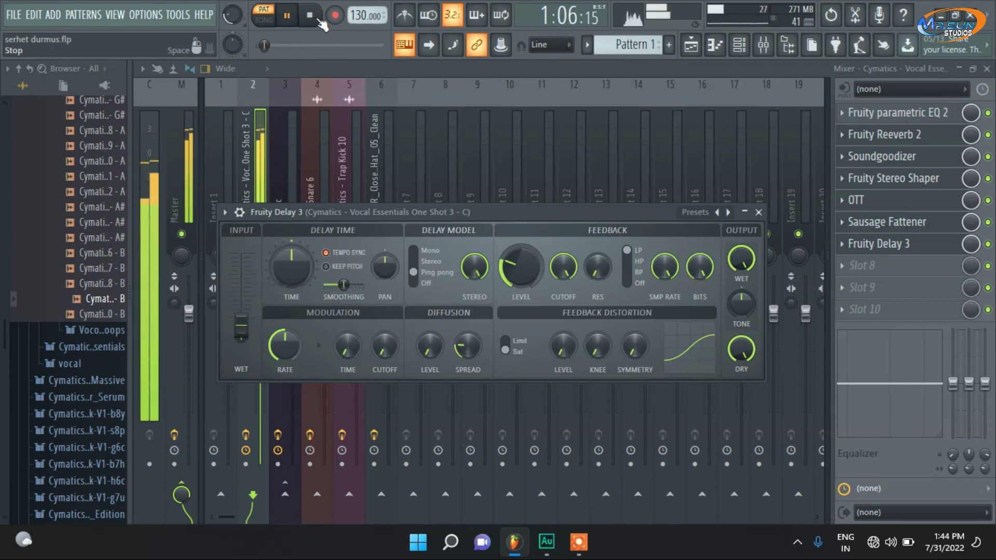
{"action": "left_click", "coordinate": [310, 16]}
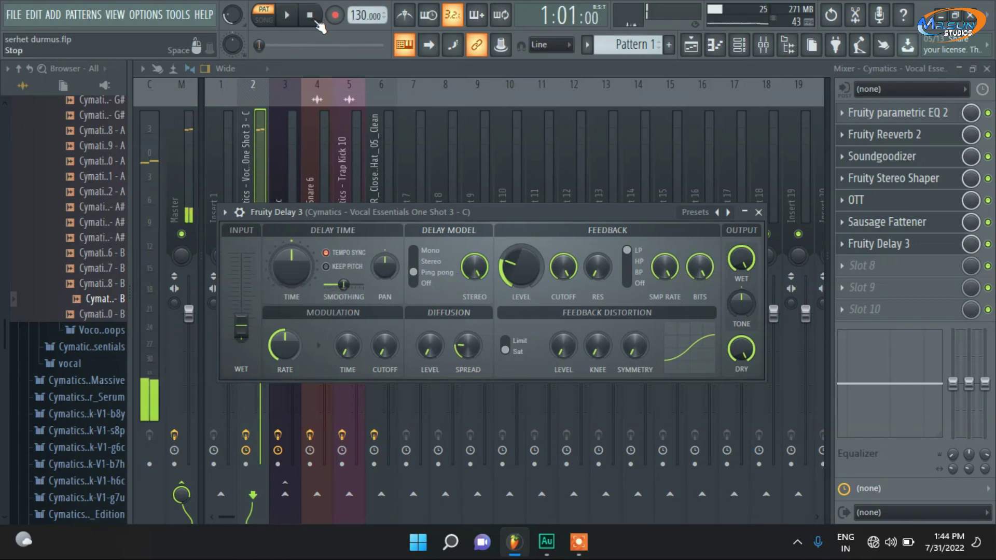
{"action": "key", "text": "F5"}
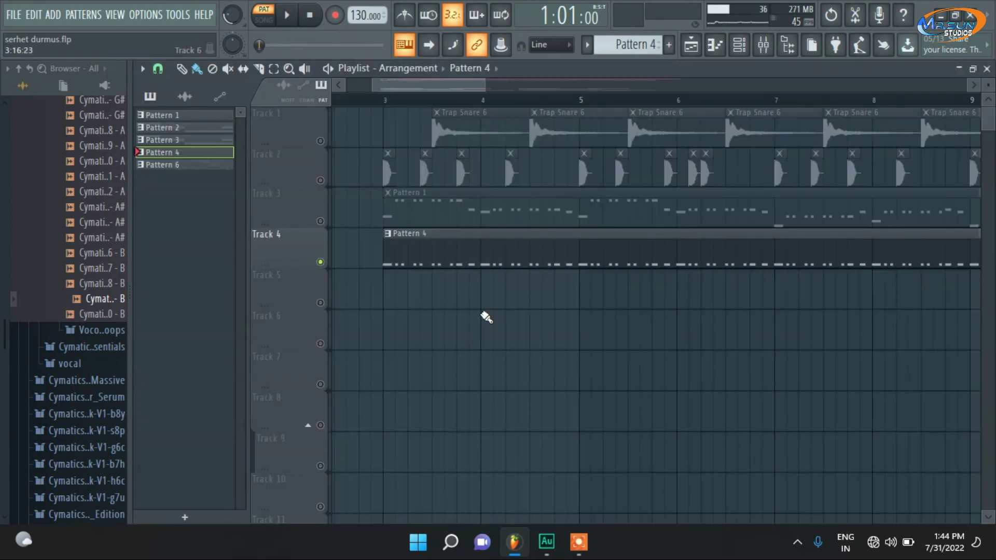
- Play Pattern 4's hi-hats, then audition Pattern 2's C#4, B3 and A3 bass notes
{"action": "double_click", "coordinate": [469, 259]}
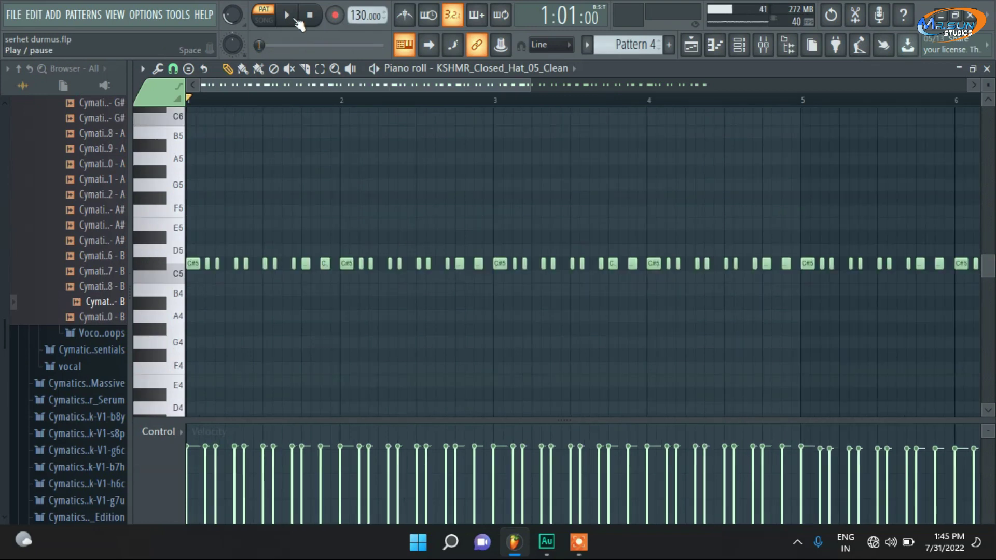
{"action": "left_click", "coordinate": [287, 15]}
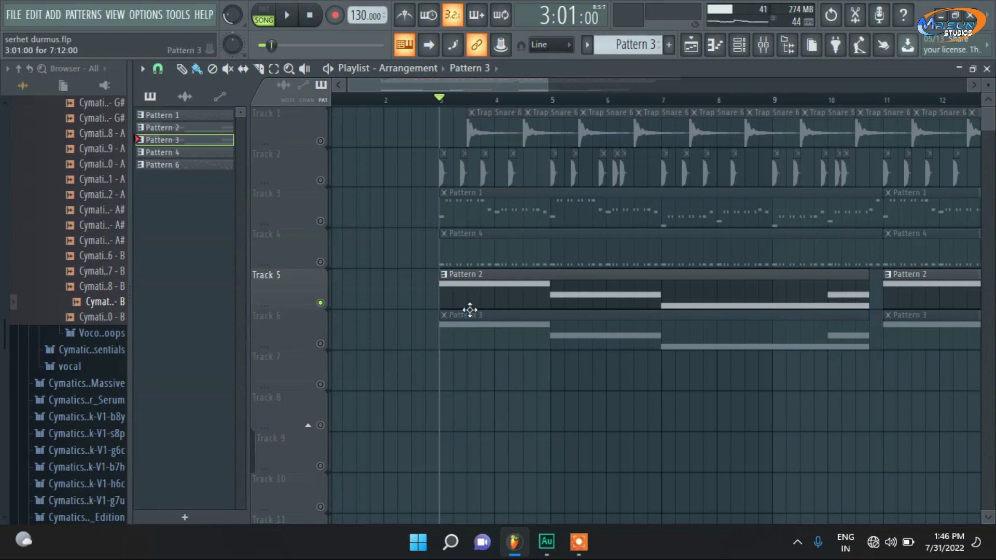
{"action": "double_click", "coordinate": [491, 303]}
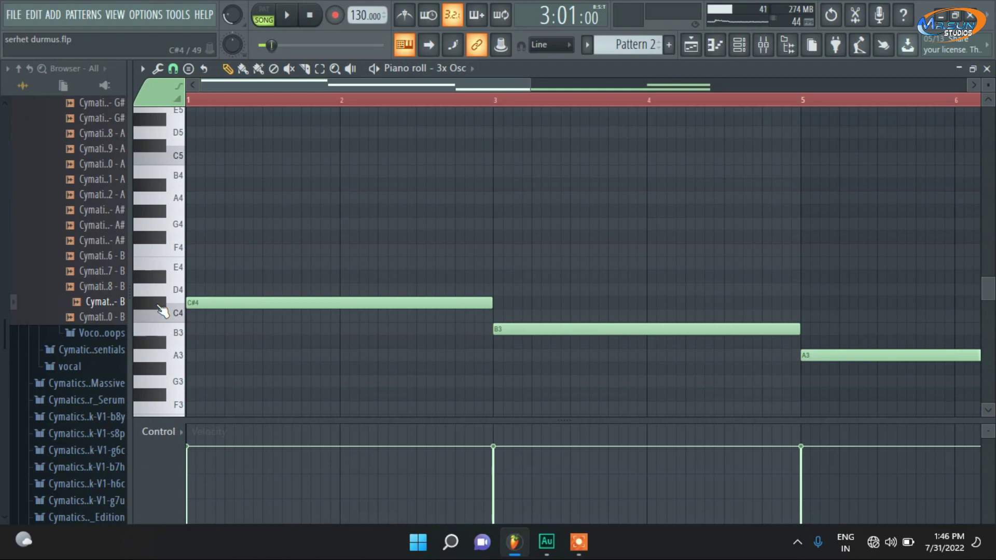
{"action": "left_click", "coordinate": [159, 306]}
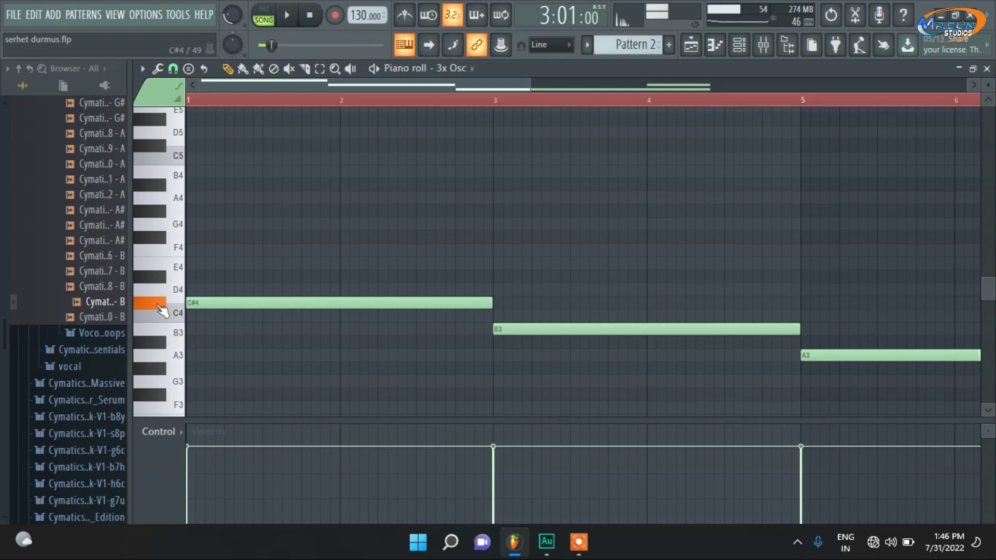
{"action": "left_click", "coordinate": [159, 307]}
{"action": "left_click", "coordinate": [173, 333]}
{"action": "left_click", "coordinate": [173, 353]}
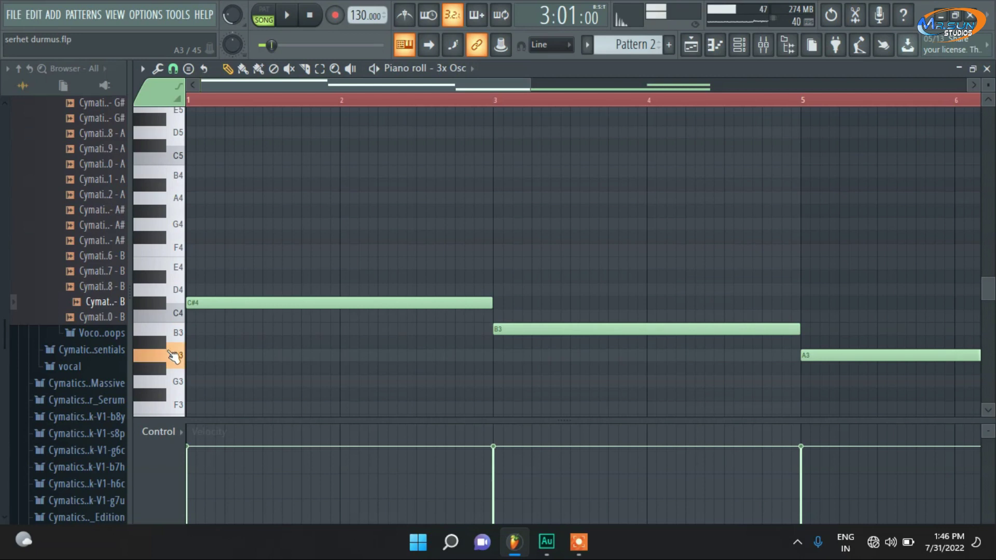
- Open the 3x Osc bass instrument window from the channel rack
{"action": "key", "text": "F6"}
{"action": "left_click", "coordinate": [478, 272]}
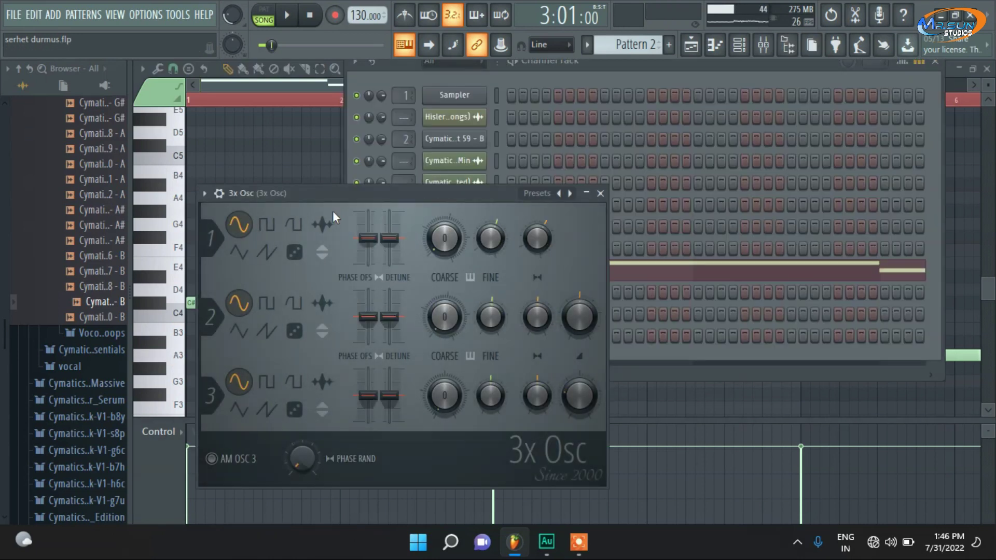
{"action": "left_click_drag", "start_coordinate": [445, 193], "coordinate": [461, 193]}
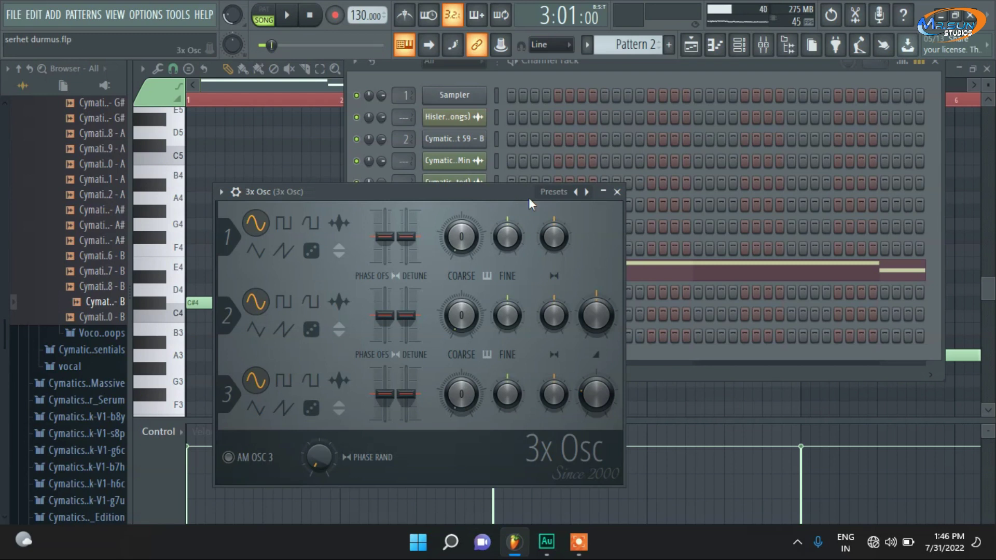
- Open Fruity WaveShaper and the sidechain-1 compressor Fruity Limiter on the 3x Osc insert
{"action": "left_click", "coordinate": [617, 191]}
{"action": "left_click", "coordinate": [763, 45]}
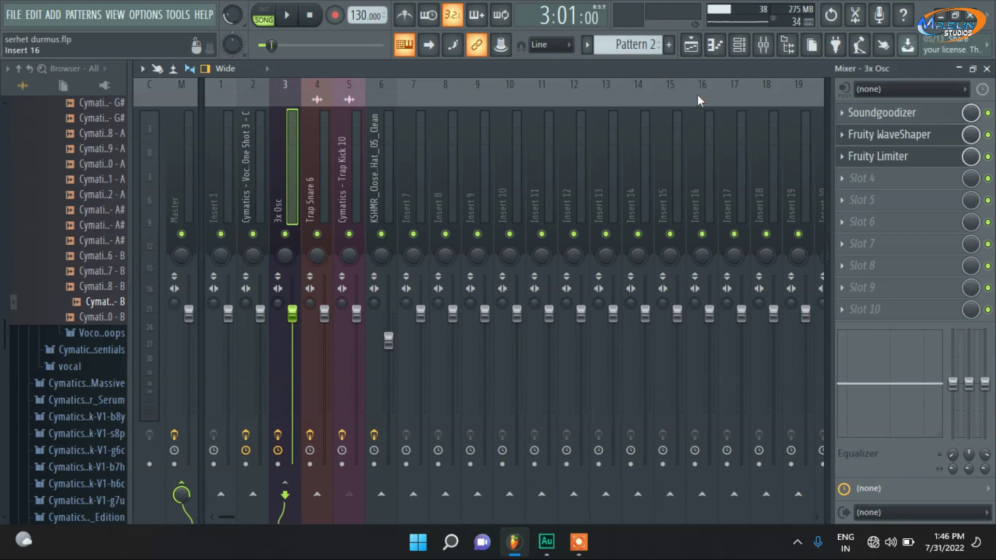
{"action": "left_click", "coordinate": [916, 136]}
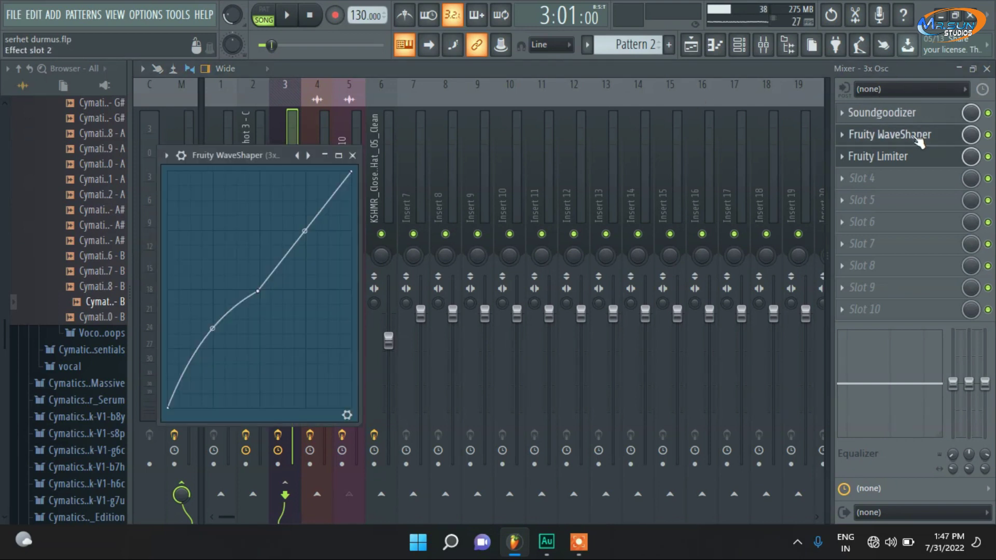
{"action": "left_click", "coordinate": [900, 160]}
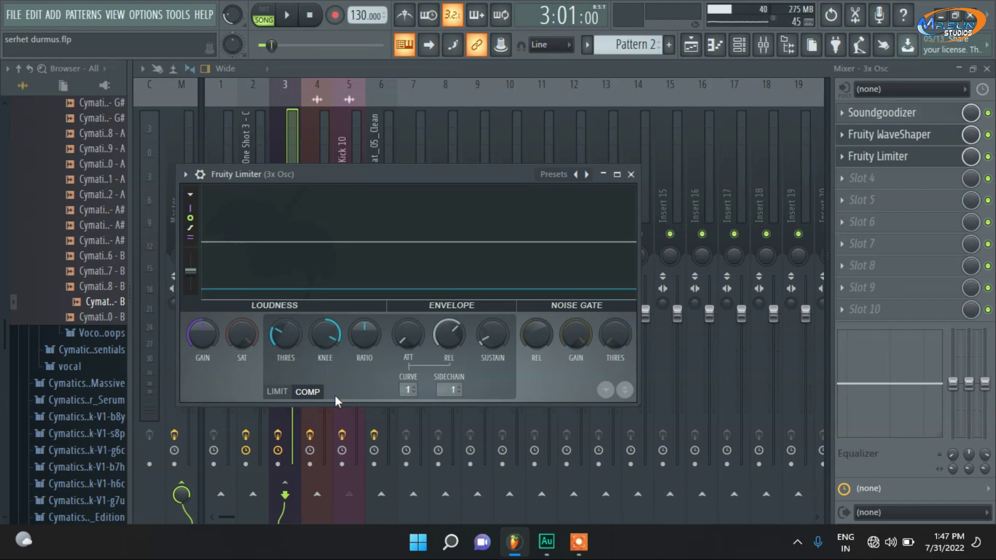
- Solo the Trap Kick 10 insert and play the song to hear the bass ducking
{"action": "right_click", "coordinate": [350, 235]}
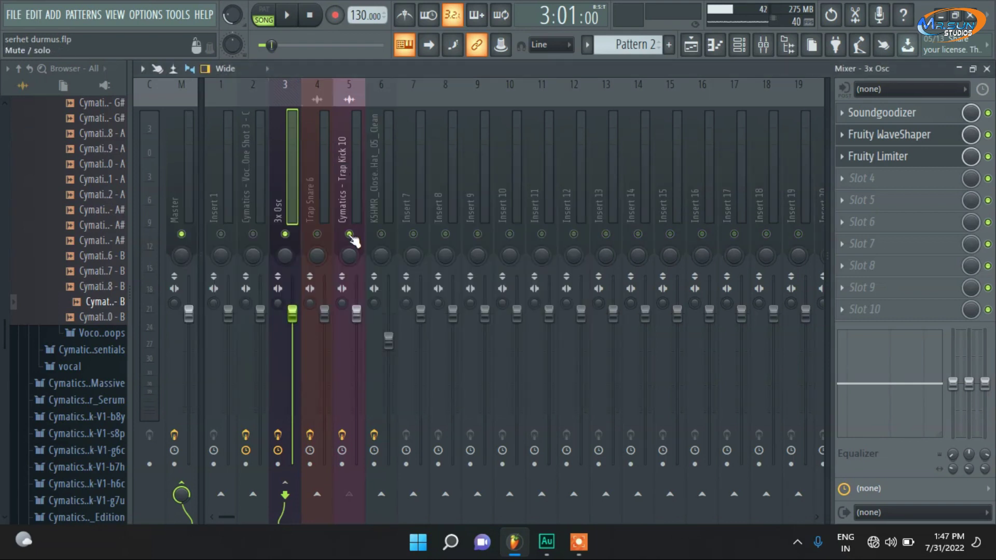
{"action": "key", "text": "F5"}
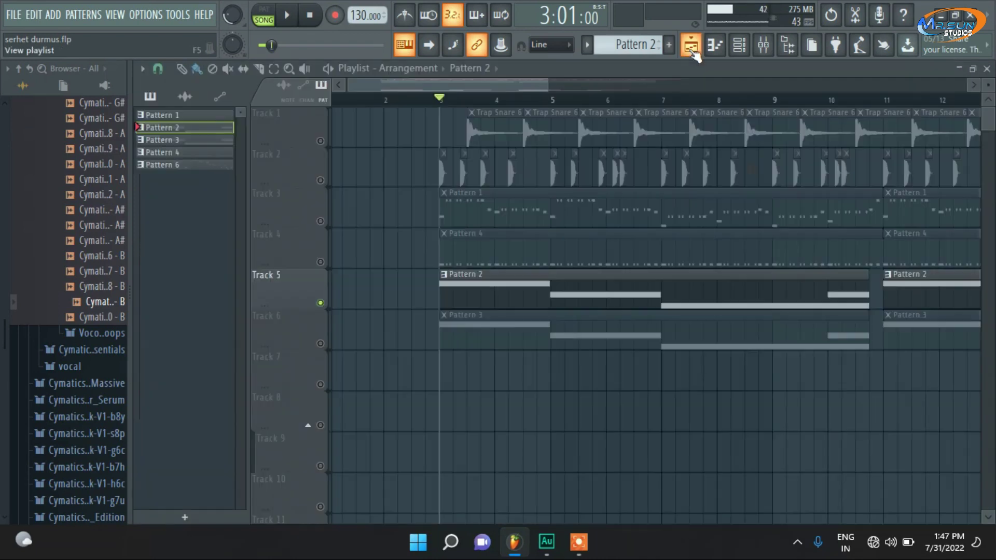
{"action": "key", "text": "F9"}
{"action": "key", "text": "space"}
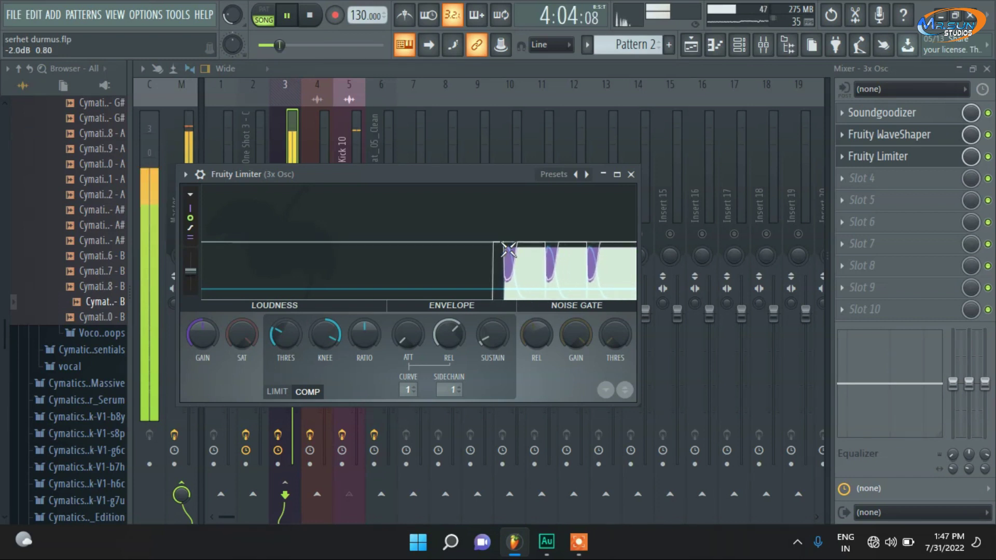
{"action": "key", "text": "space"}
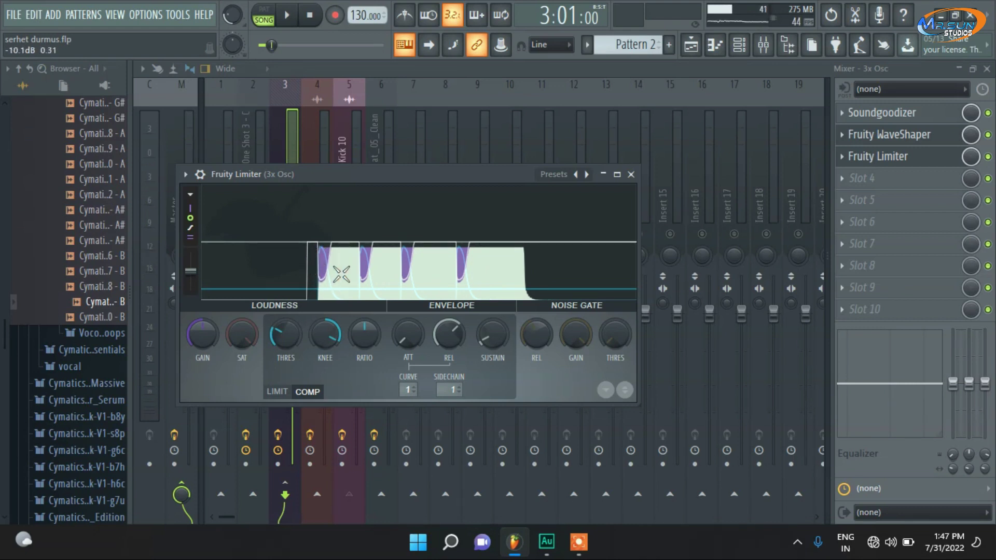
- Solo Track 8 and play from bar 3 to hear the KSHMR_Exhaust_01 sweep
{"action": "left_click", "coordinate": [691, 45]}
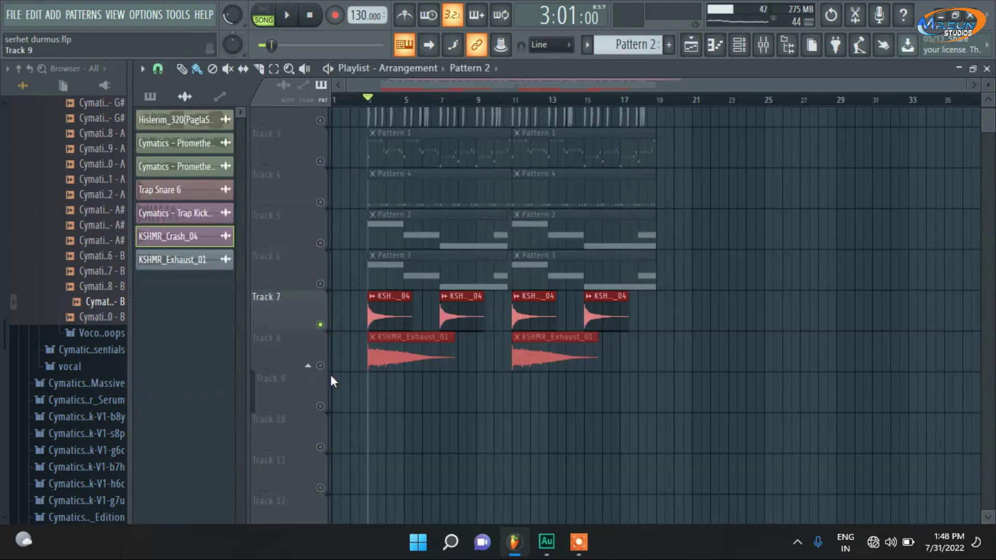
{"action": "scroll", "coordinate": [331, 382], "scroll_direction": "up", "scroll_amount": 3, "text": "ctrl"}
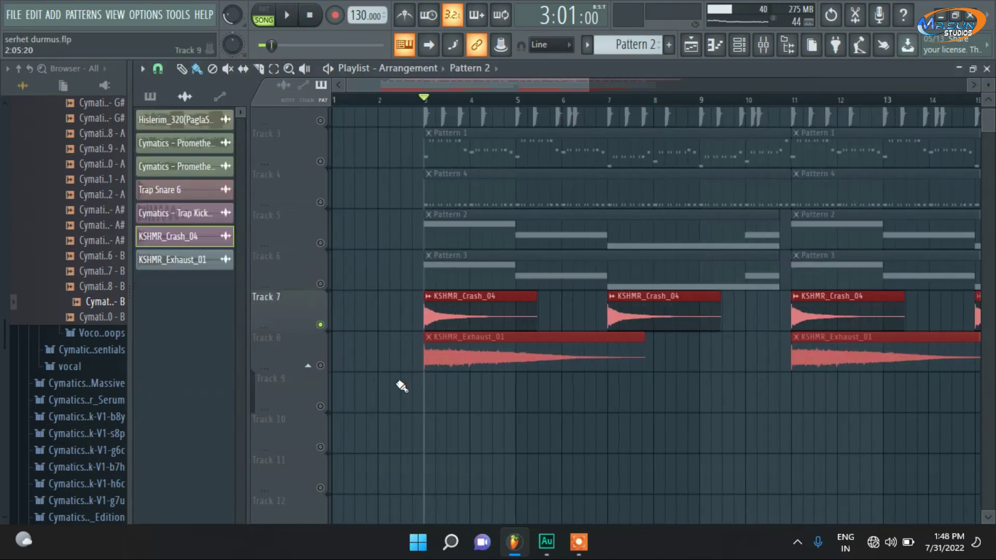
{"action": "right_click", "coordinate": [320, 366]}
{"action": "key", "text": "space"}
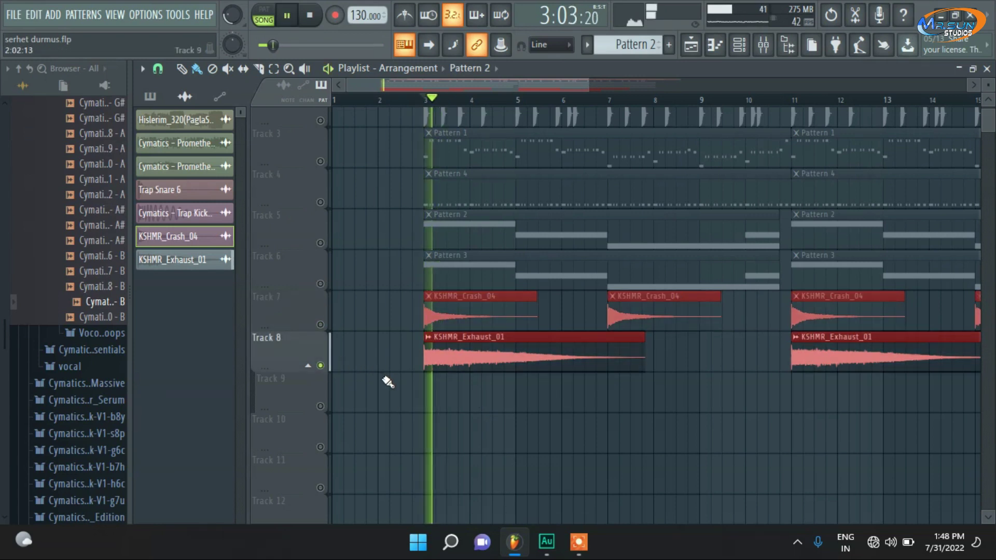
{"action": "key", "text": "space"}
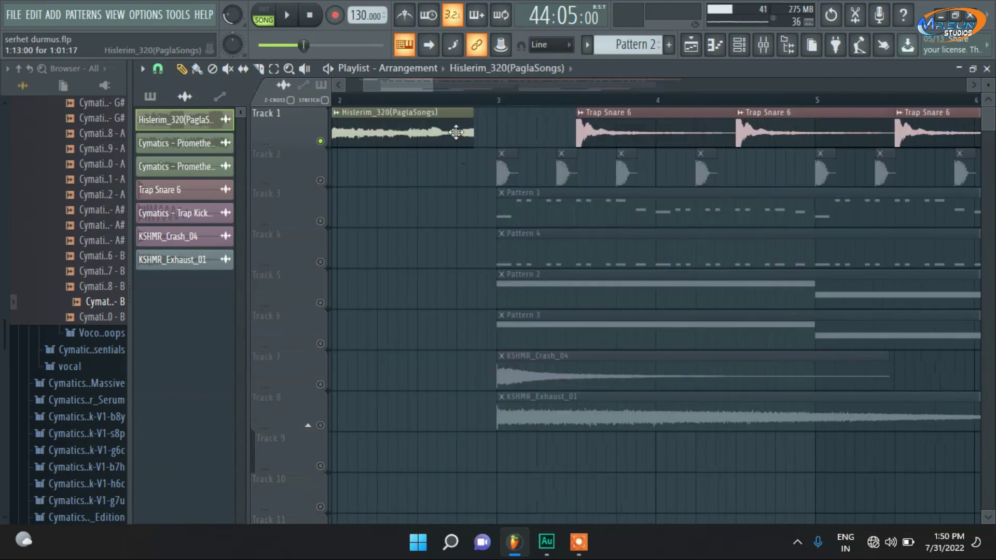
- Shift the Hisleirim vocal before the drop, unmute all tracks, and duplicate the drop clips to bar 19
{"action": "left_click_drag", "start_coordinate": [446, 132], "coordinate": [469, 131]}
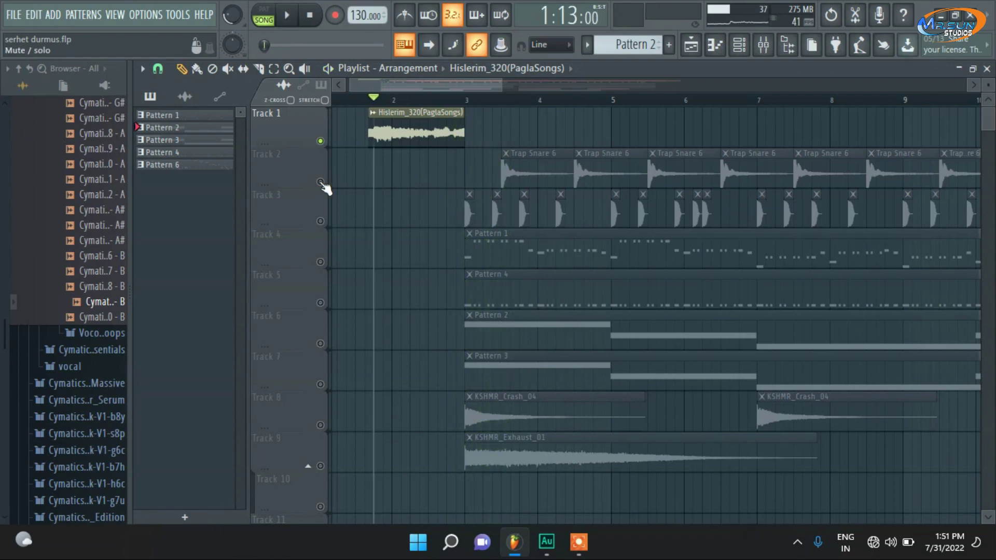
{"action": "left_click", "coordinate": [320, 182]}
{"action": "right_click", "coordinate": [320, 140]}
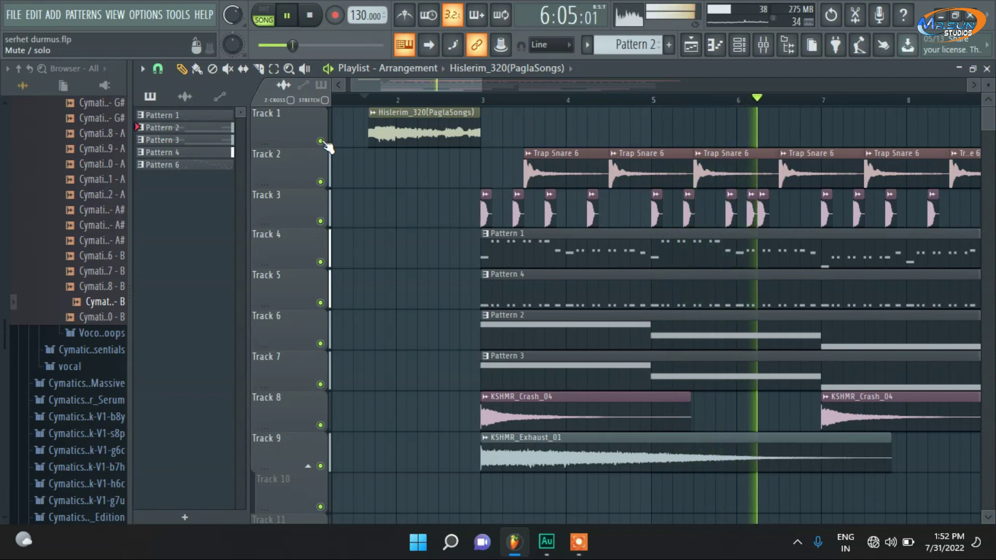
{"action": "left_click_drag", "start_coordinate": [478, 84], "coordinate": [647, 77]}
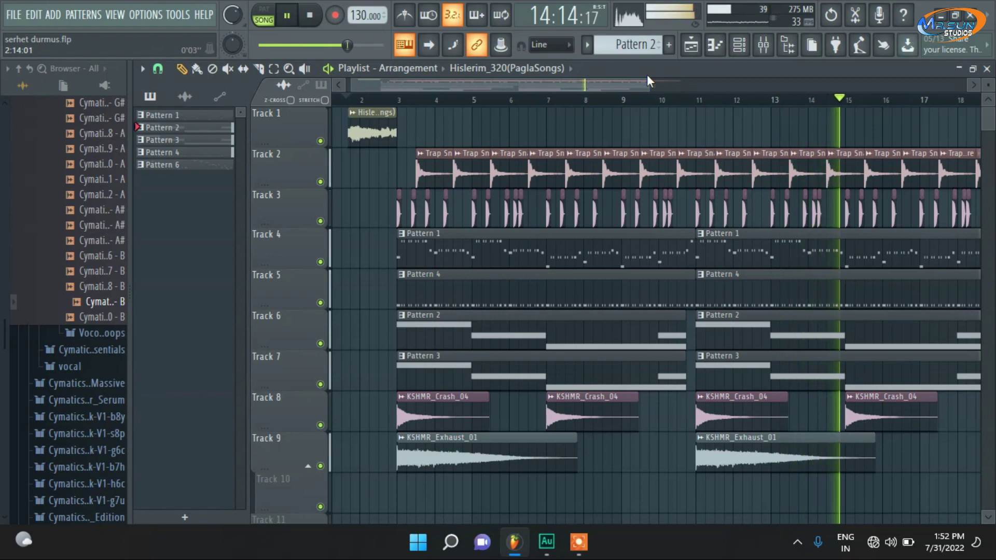
{"action": "left_click_drag", "start_coordinate": [651, 83], "coordinate": [695, 85]}
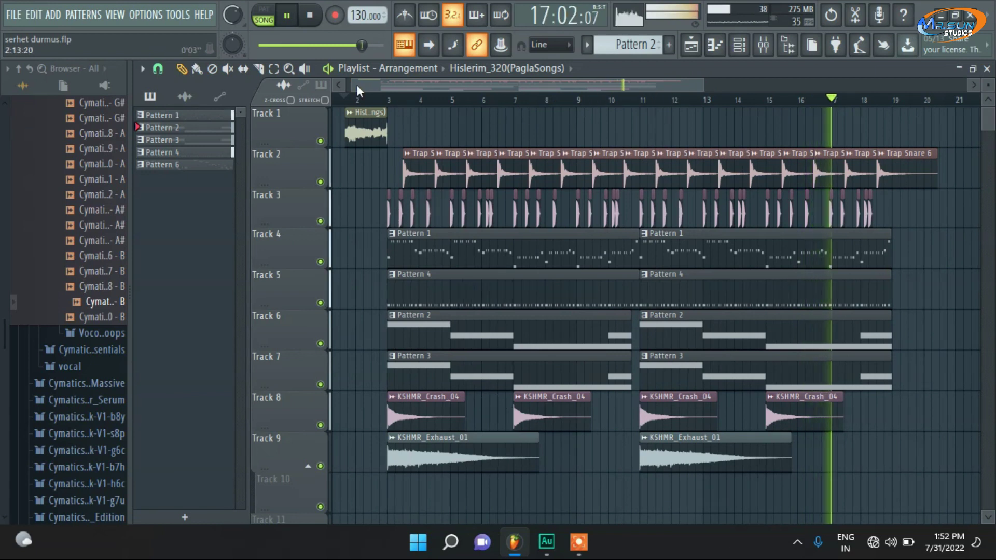